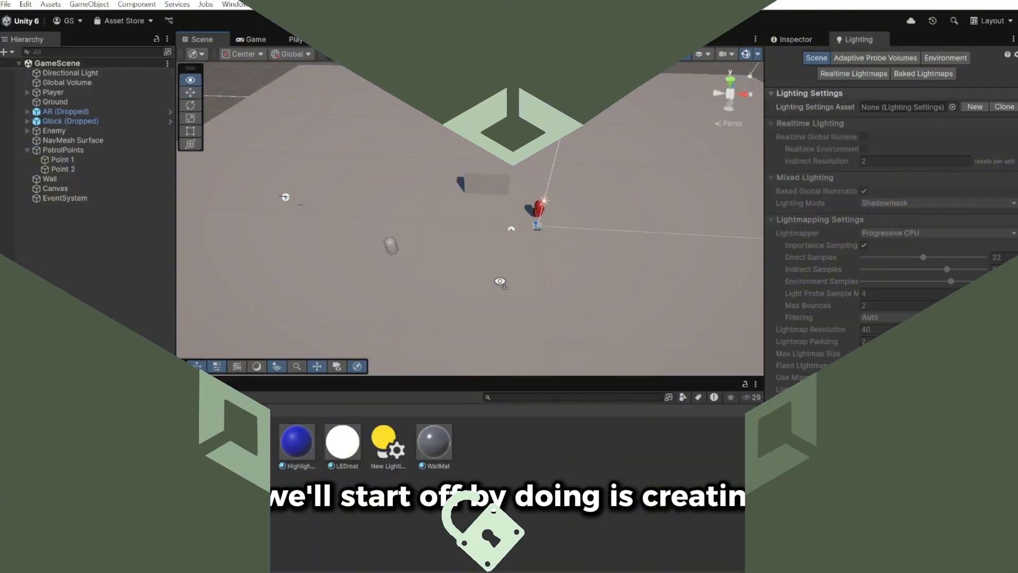
# - Add a 3D cube to the scene and set its position to 0, 0, 0
pyautogui.moveTo(501, 281); pyautogui.dragTo(321, 213, button='right')
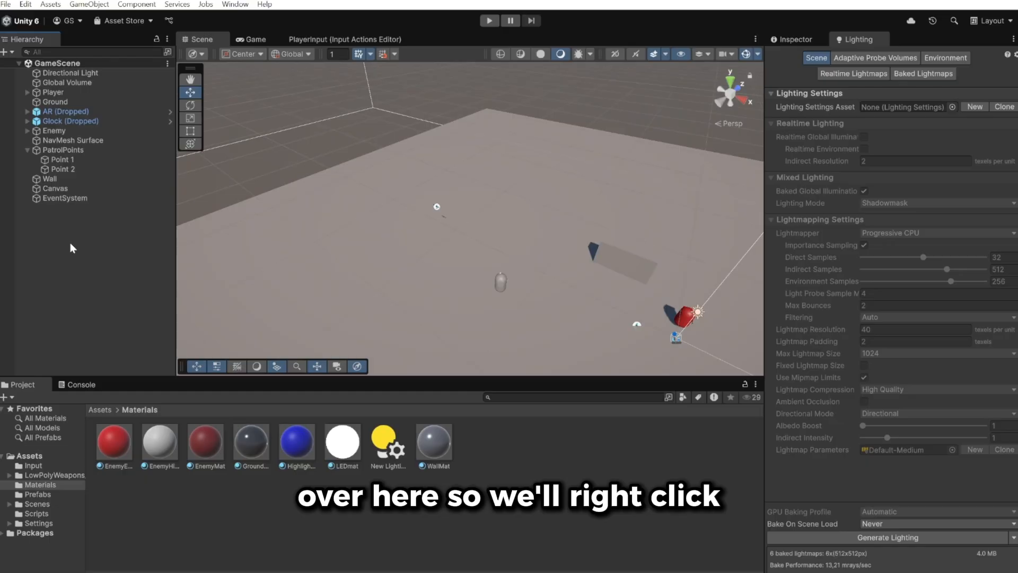
pyautogui.rightClick(70, 247)
pyautogui.moveTo(122, 434)
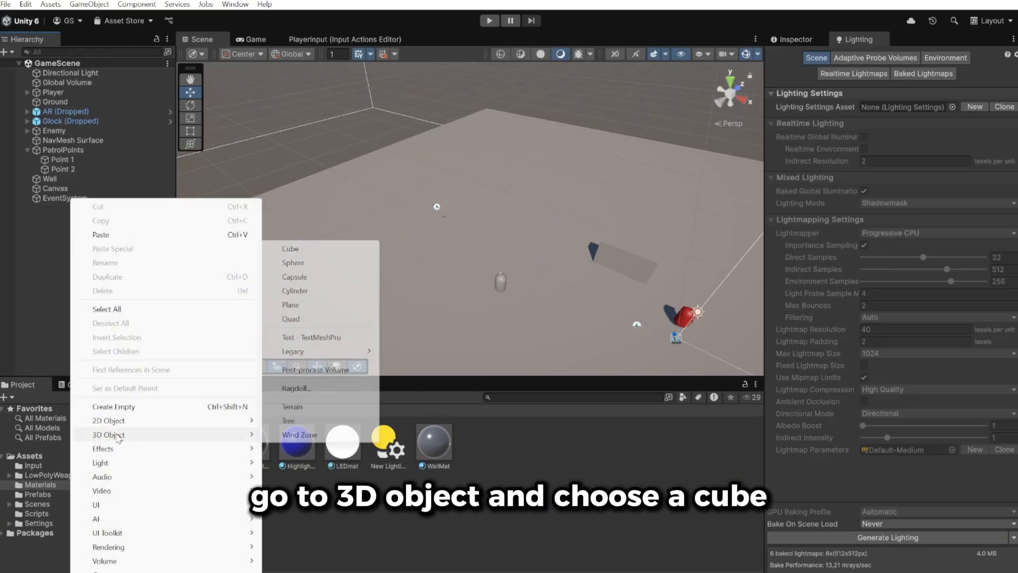
pyautogui.click(309, 251)
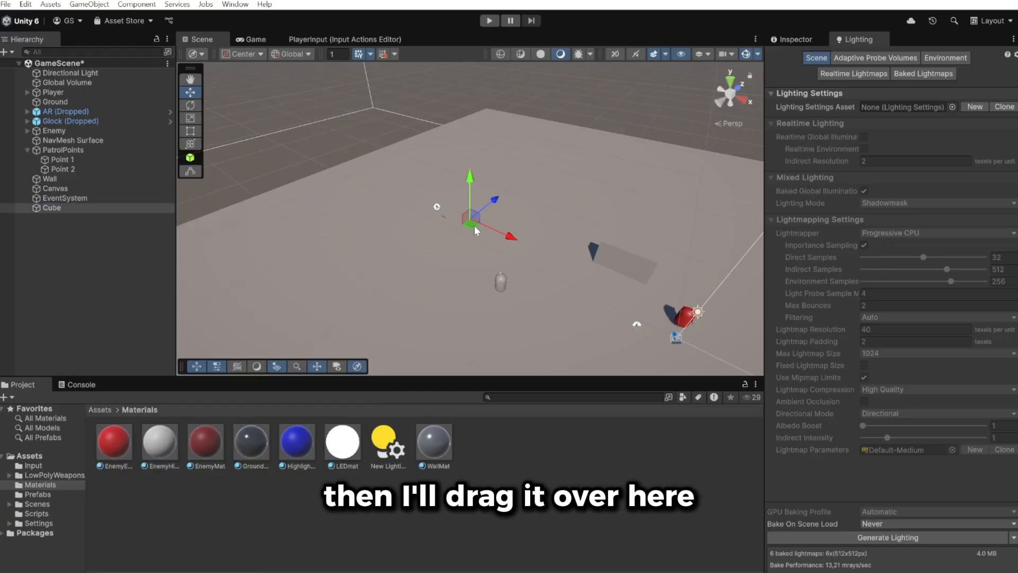
pyautogui.moveTo(474, 225); pyautogui.dragTo(265, 158)
pyautogui.click(895, 103)
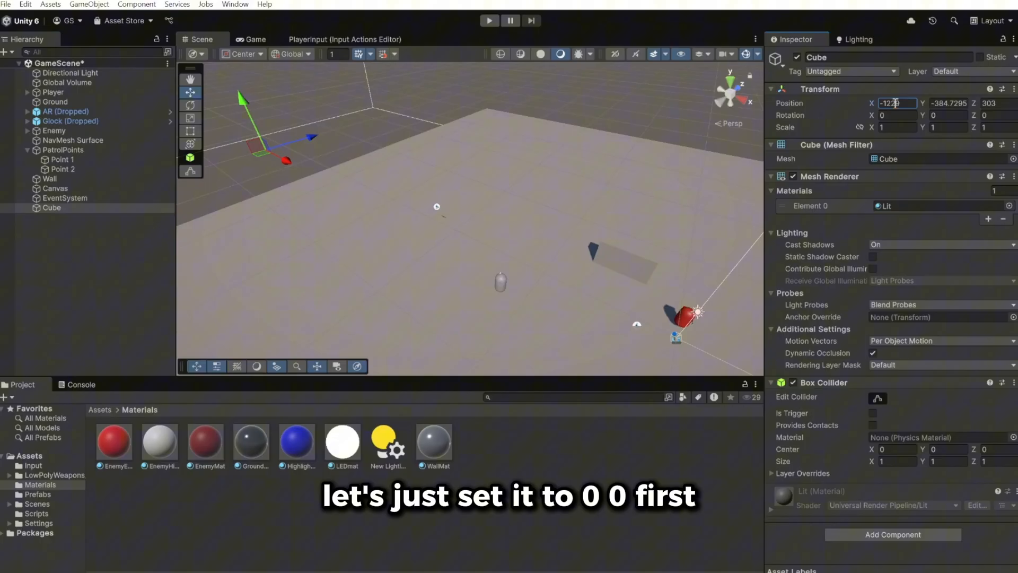
pyautogui.write('0')
pyautogui.click(942, 105)
pyautogui.write('0')
# - Move the cube off the existing ground to about X -76.9, Z -21.5
pyautogui.moveTo(480, 244); pyautogui.dragTo(627, 277, button='right')
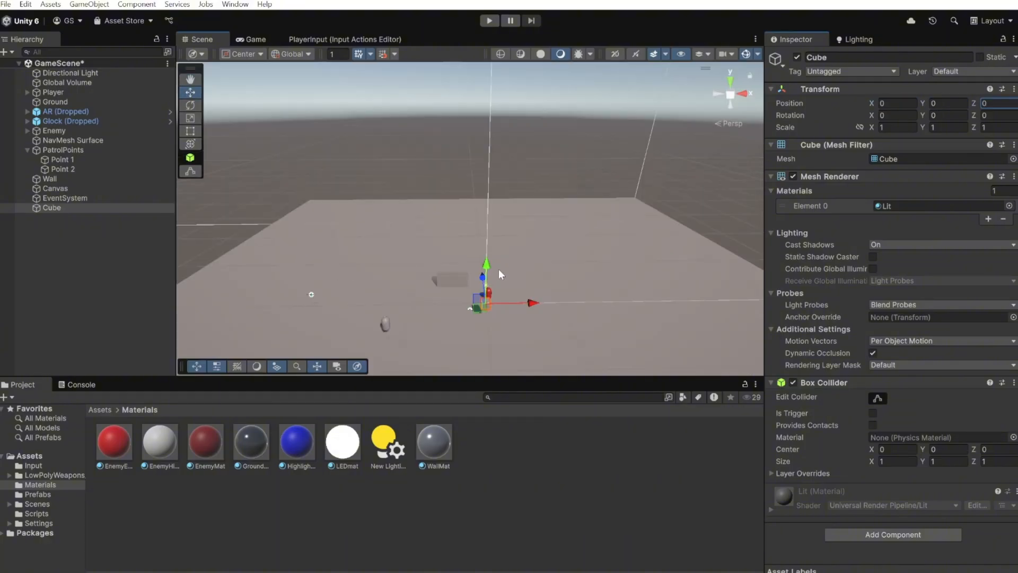
pyautogui.moveTo(498, 274); pyautogui.dragTo(157, 247)
pyautogui.moveTo(157, 248); pyautogui.dragTo(213, 197, button='right')
pyautogui.moveTo(548, 241); pyautogui.dragTo(422, 229)
pyautogui.moveTo(421, 228)
pyautogui.mouseDown(button='right')
pyautogui.moveTo(463, 243)
pyautogui.moveTo(415, 238)
pyautogui.mouseUp(button='right')
# - Scale the cube to 50 on X and 30 on Z to form a floor slab
pyautogui.click(893, 128)
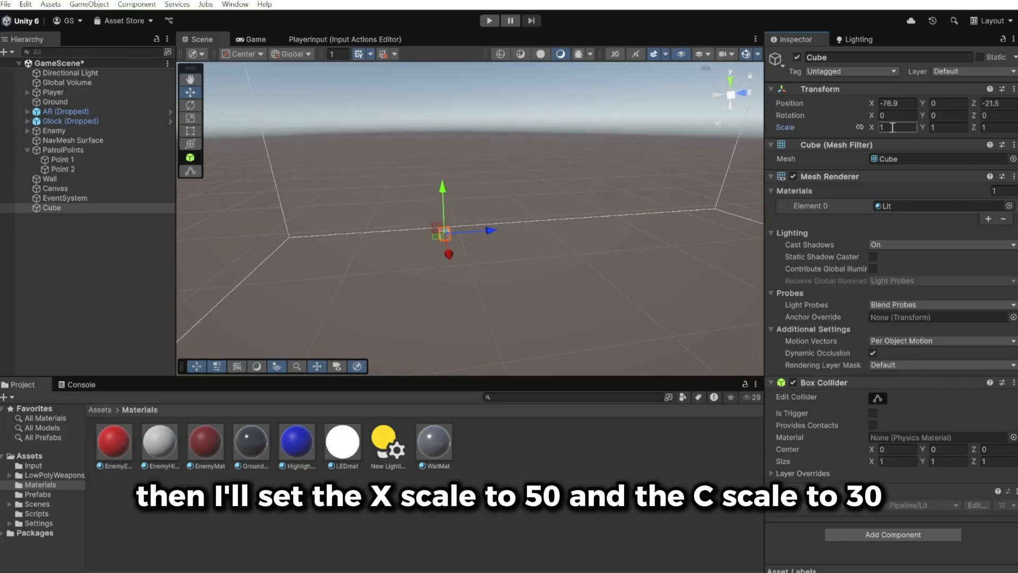
pyautogui.write('50')
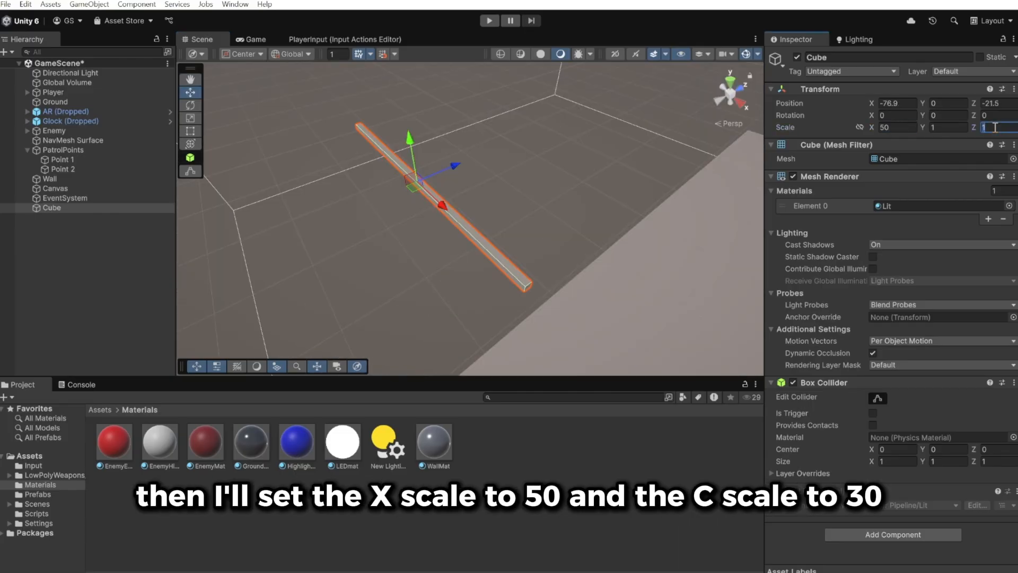
pyautogui.write('30')
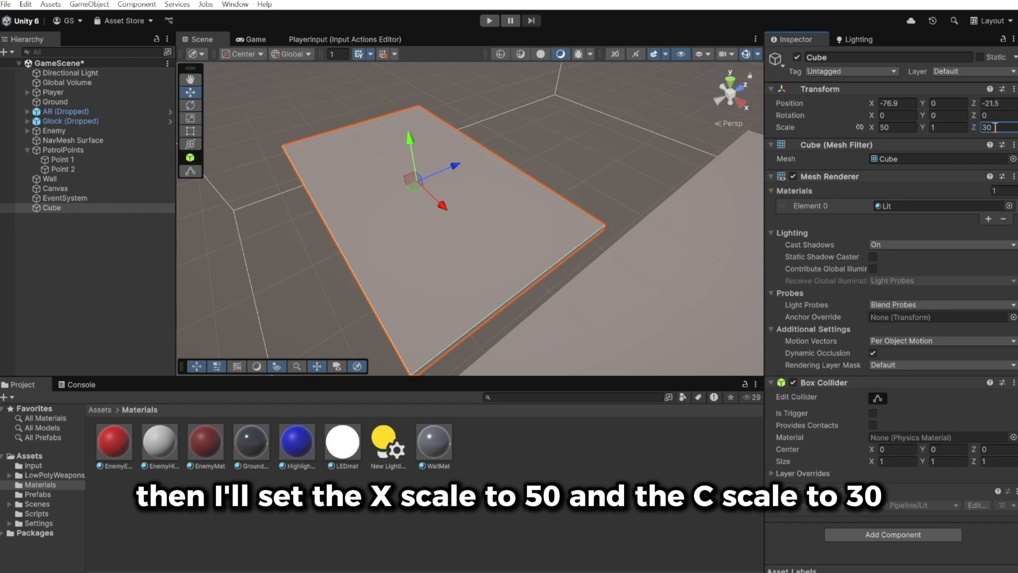
# - Rename the floor slab Ground and assign it to the Ground layer
pyautogui.click(823, 57)
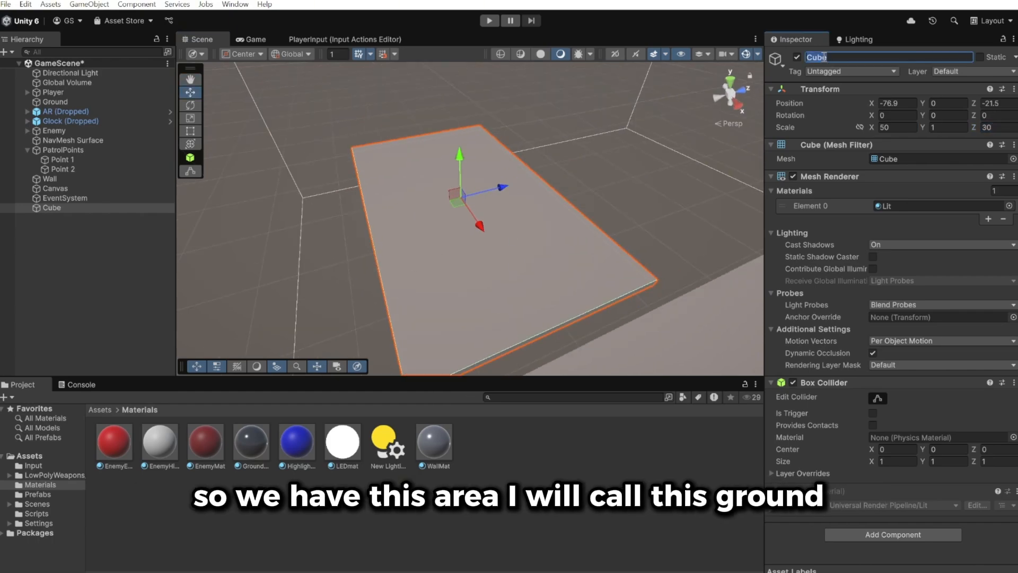
pyautogui.write('Ground')
pyautogui.press('Return')
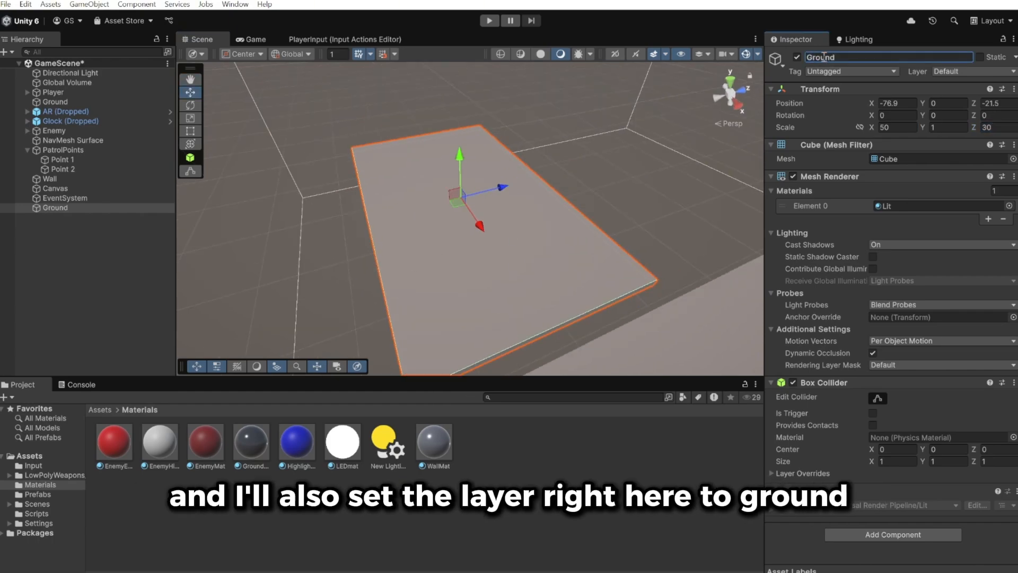
pyautogui.click(953, 74)
pyautogui.click(950, 155)
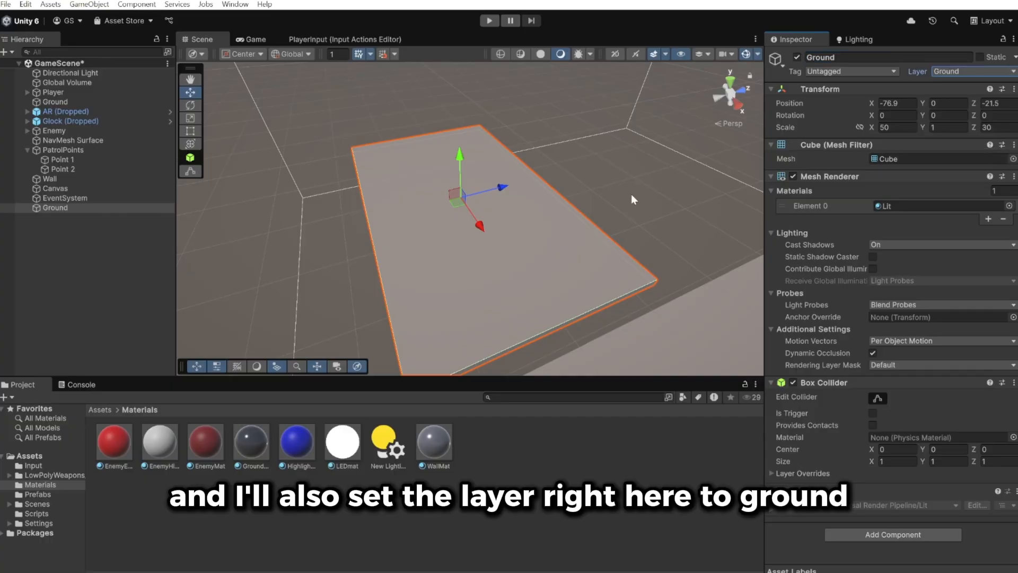
# - Duplicate the new Ground slab and rename the copy Wall
pyautogui.click(75, 209)
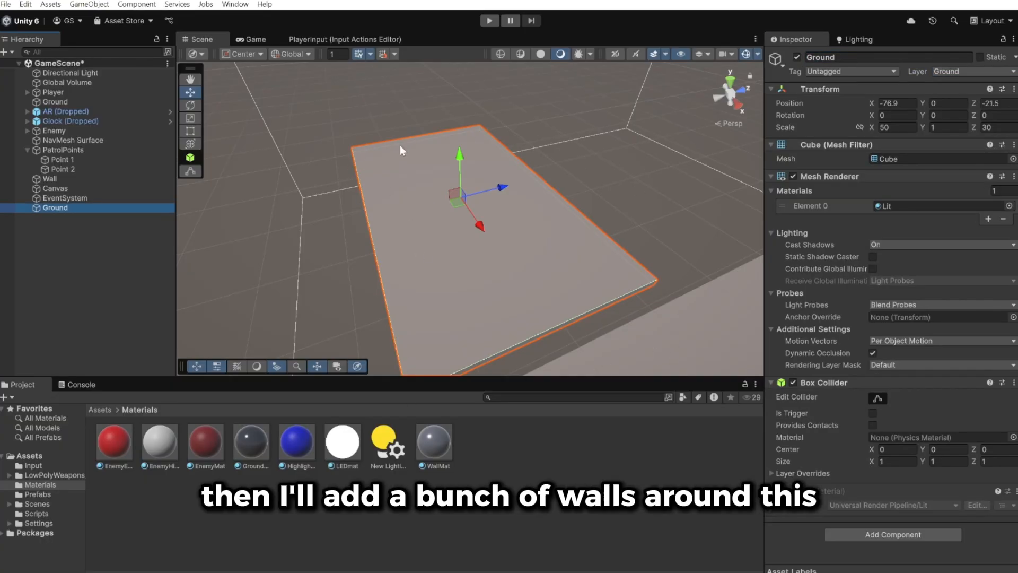
pyautogui.hotkey('ctrl', 'd')
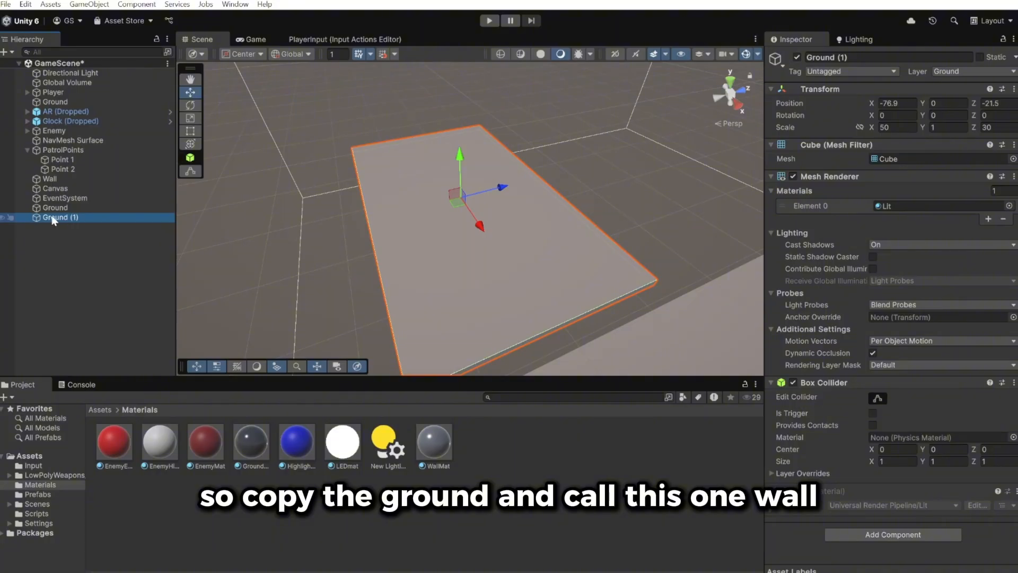
pyautogui.click(898, 57)
pyautogui.write('W')
pyautogui.write('all')
pyautogui.press('Return')
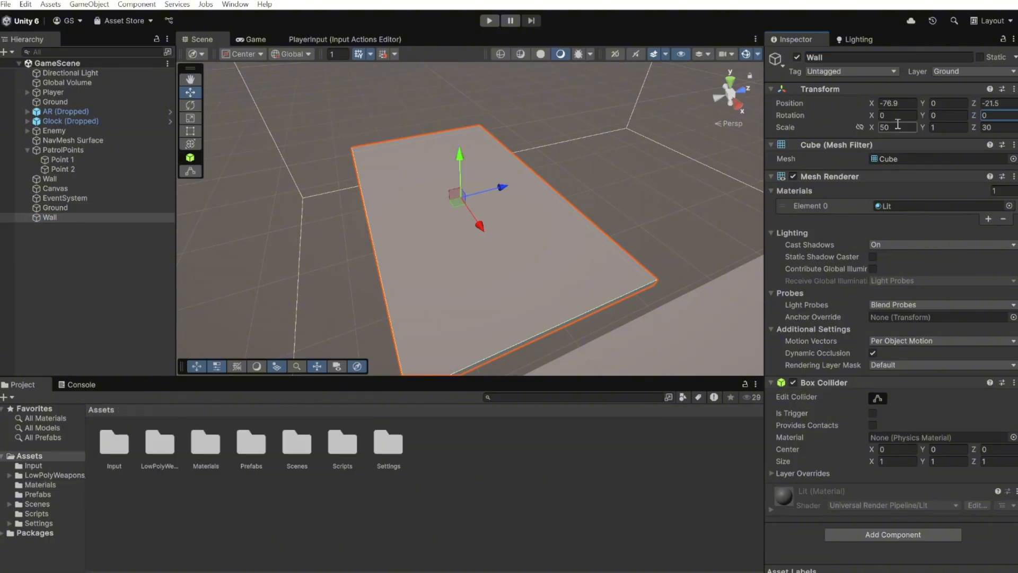
# - Set the wall's X rotation to 90 and move it to one long edge of the floor, at about Z -5.7
pyautogui.click(897, 115)
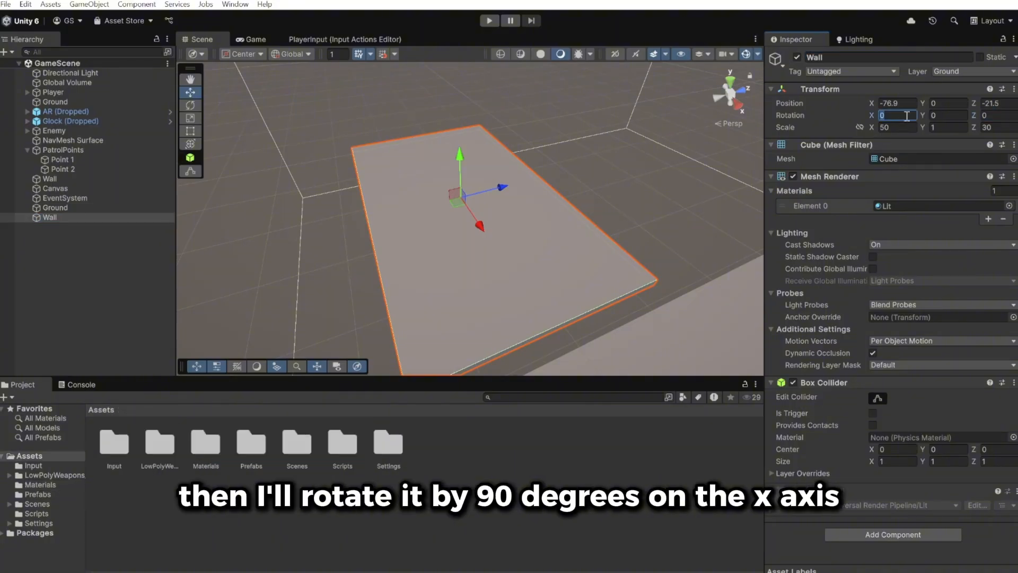
pyautogui.write('90')
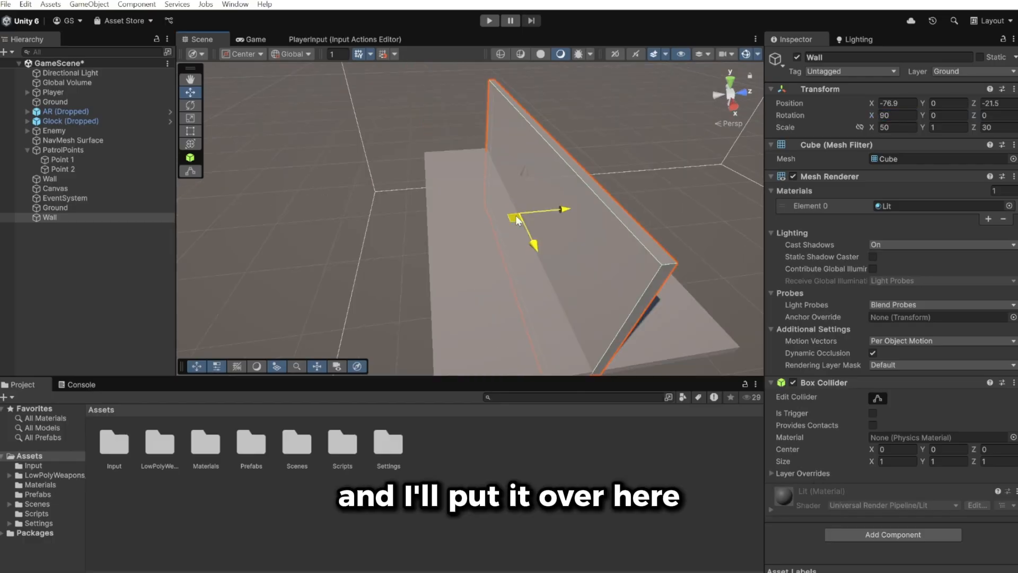
pyautogui.moveTo(535, 234); pyautogui.dragTo(608, 209)
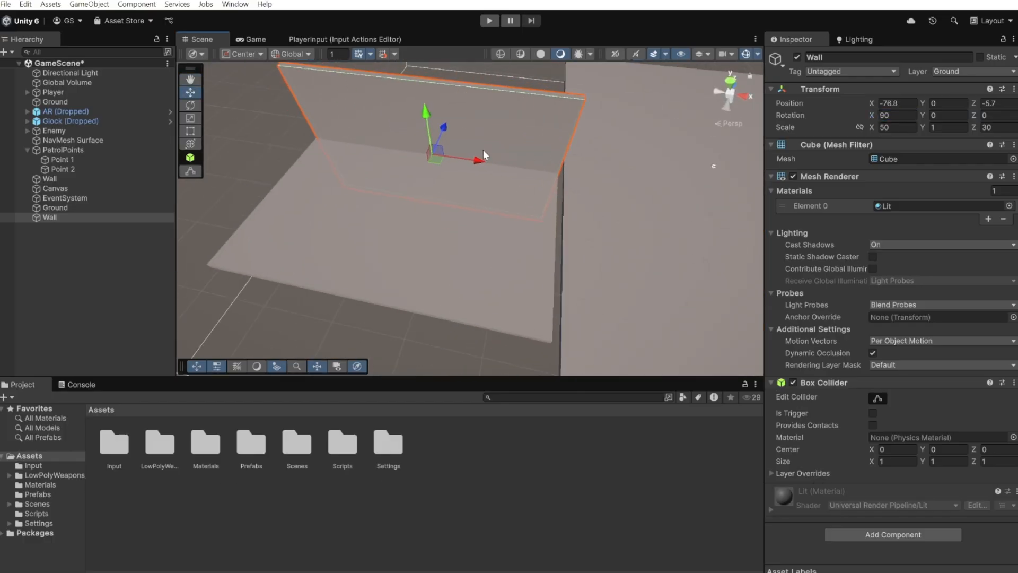
# - Duplicate the wall for the floor's other three sides, setting the Y rotation of the two end walls to 90
pyautogui.hotkey('ctrl', 'd')
pyautogui.moveTo(434, 158); pyautogui.dragTo(399, 225)
pyautogui.hotkey('ctrl', 'd')
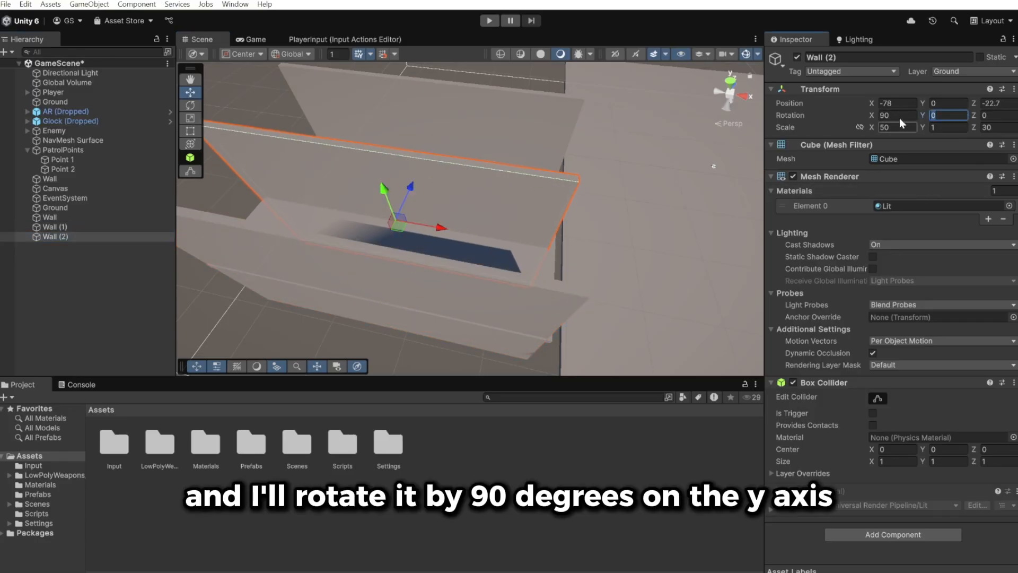
pyautogui.write('90')
pyautogui.moveTo(400, 227); pyautogui.dragTo(551, 223)
pyautogui.hotkey('ctrl', 'd')
pyautogui.moveTo(499, 220); pyautogui.dragTo(520, 202, button='right')
# - Duplicate the Ground slab and raise the copy to about Y 14.08 as the room's ceiling
pyautogui.click(107, 210)
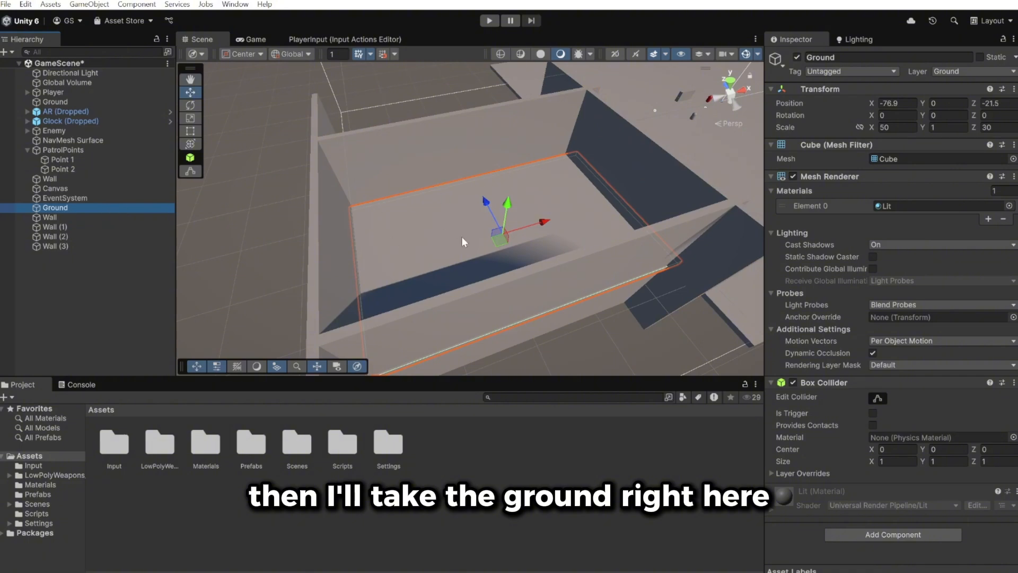
pyautogui.hotkey('ctrl', 'd')
pyautogui.moveTo(511, 208); pyautogui.dragTo(515, 136)
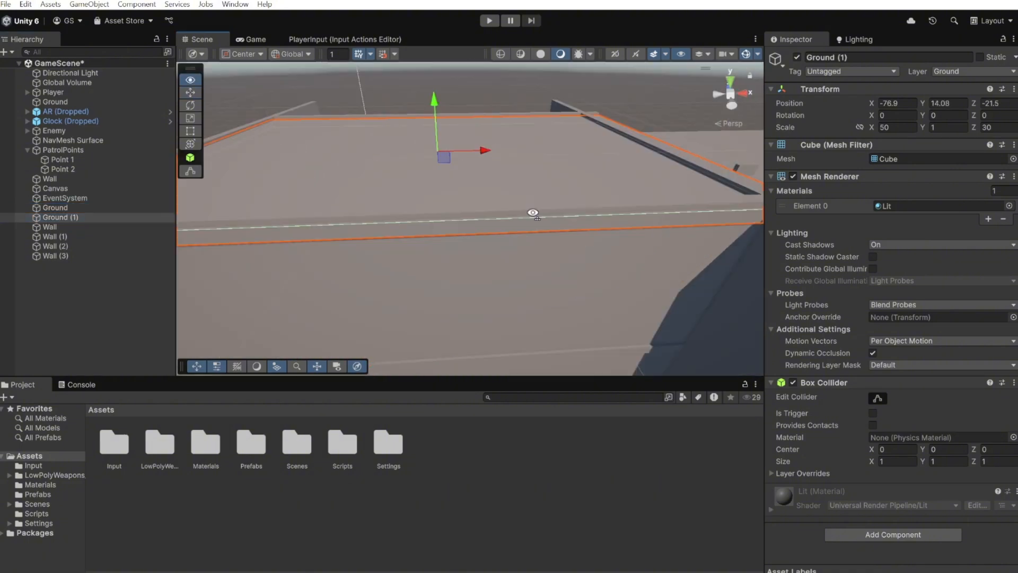
pyautogui.moveTo(532, 214); pyautogui.dragTo(254, 123, button='right')
# - Create a new material named GroundMat in the Materials folder
pyautogui.doubleClick(206, 443)
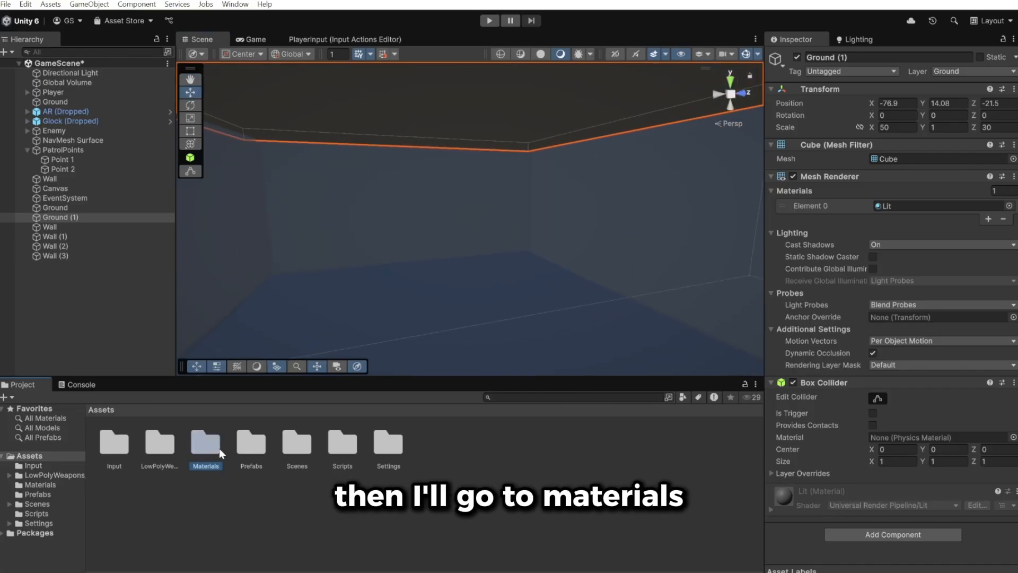
pyautogui.rightClick(374, 473)
pyautogui.moveTo(486, 116)
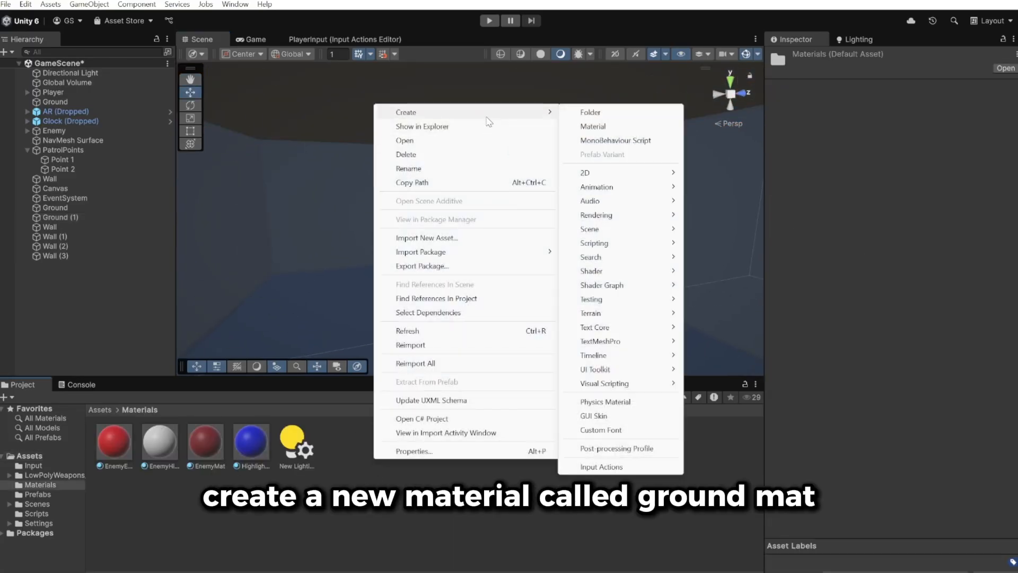
pyautogui.click(617, 128)
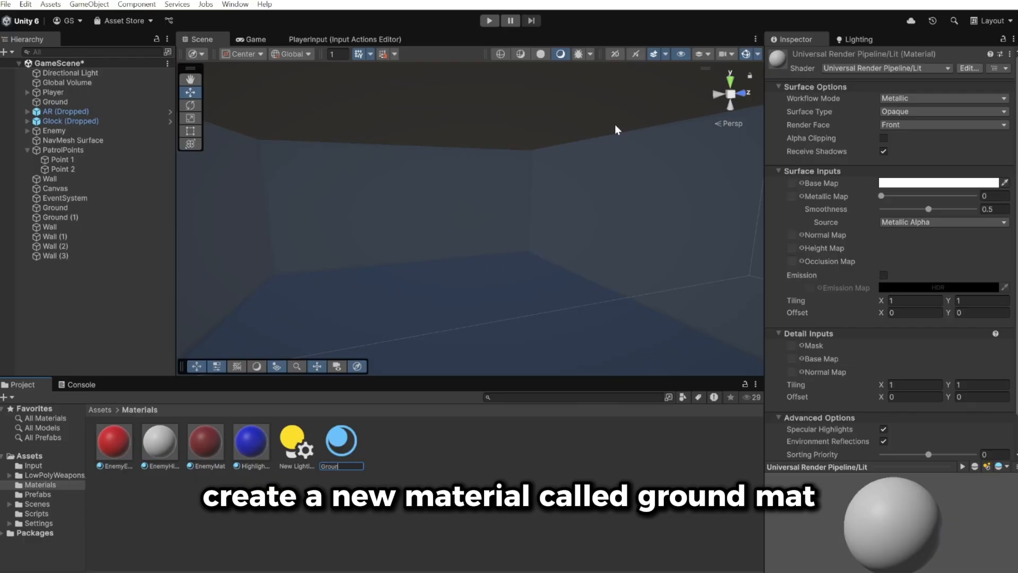
pyautogui.write('GroundMat')
pyautogui.press('Return')
# - Set GroundMat's base map colour to a dark bluish grey
pyautogui.click(897, 183)
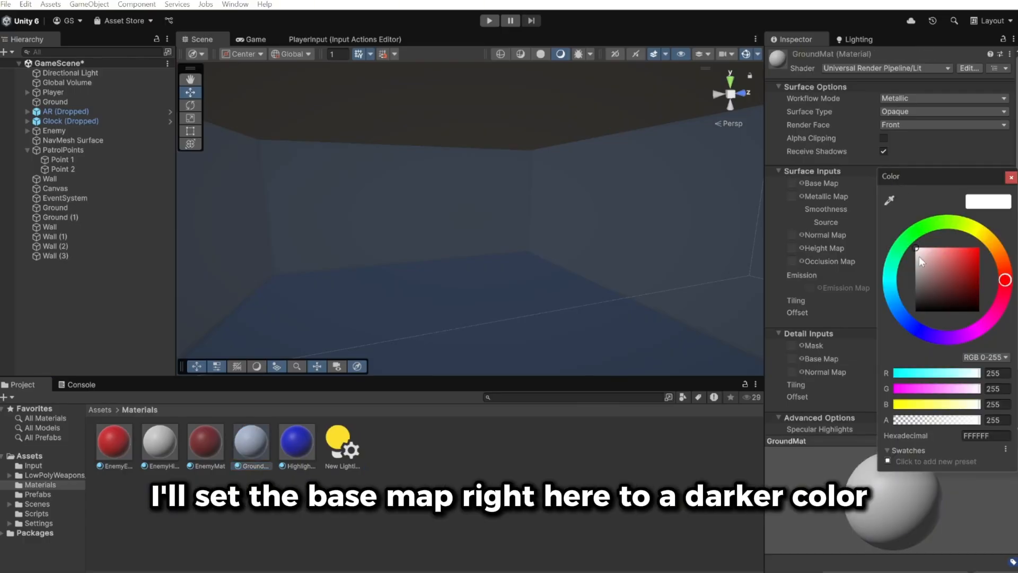
pyautogui.moveTo(919, 262); pyautogui.dragTo(926, 291)
pyautogui.click(904, 325)
pyautogui.click(1012, 177)
# - Apply GroundMat to the room's floor and ceiling
pyautogui.moveTo(251, 443); pyautogui.dragTo(396, 271)
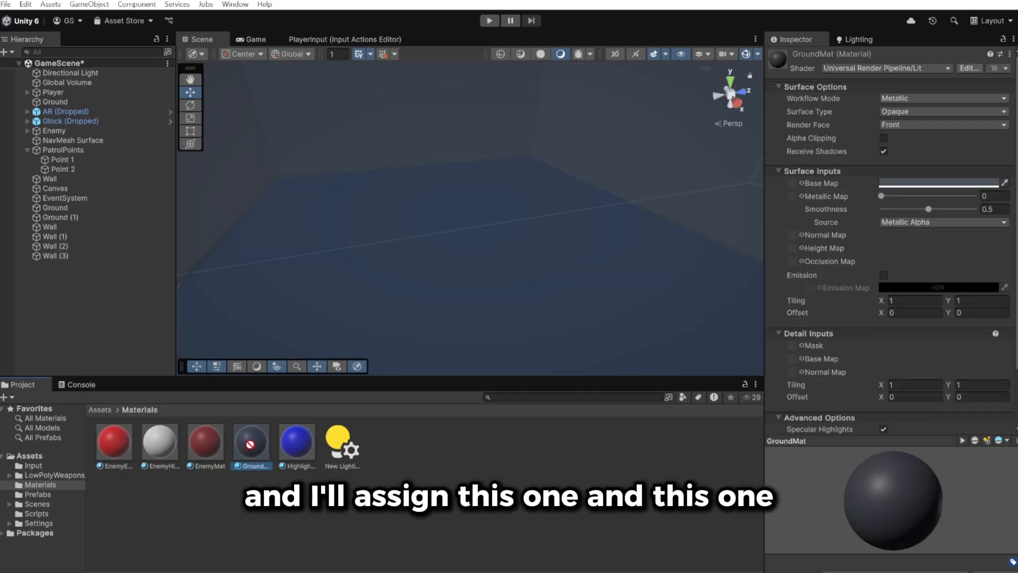
pyautogui.moveTo(396, 271); pyautogui.dragTo(383, 230, button='right')
pyautogui.click(272, 453)
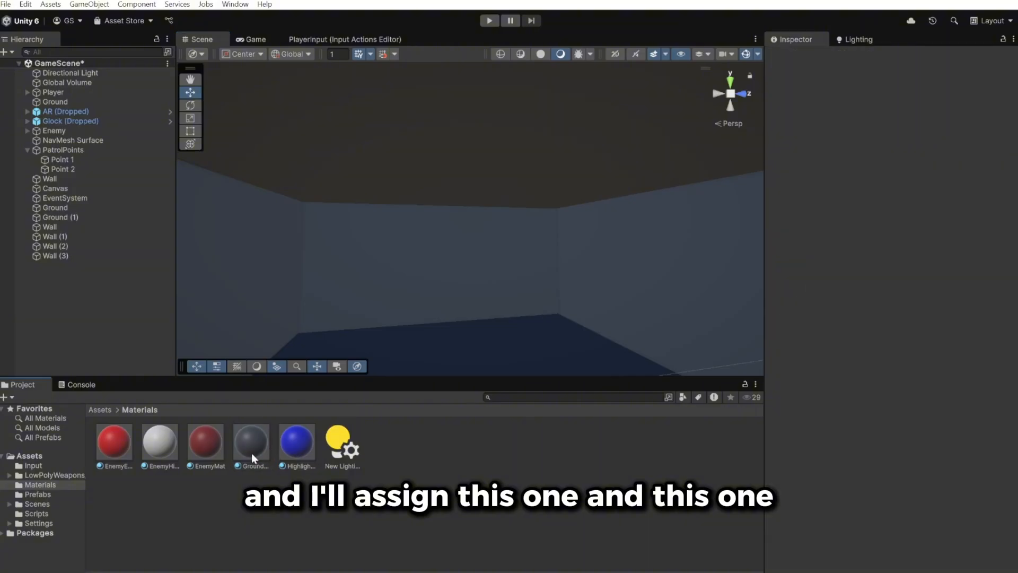
pyautogui.moveTo(252, 453); pyautogui.dragTo(413, 175)
pyautogui.moveTo(414, 175); pyautogui.dragTo(511, 213, button='right')
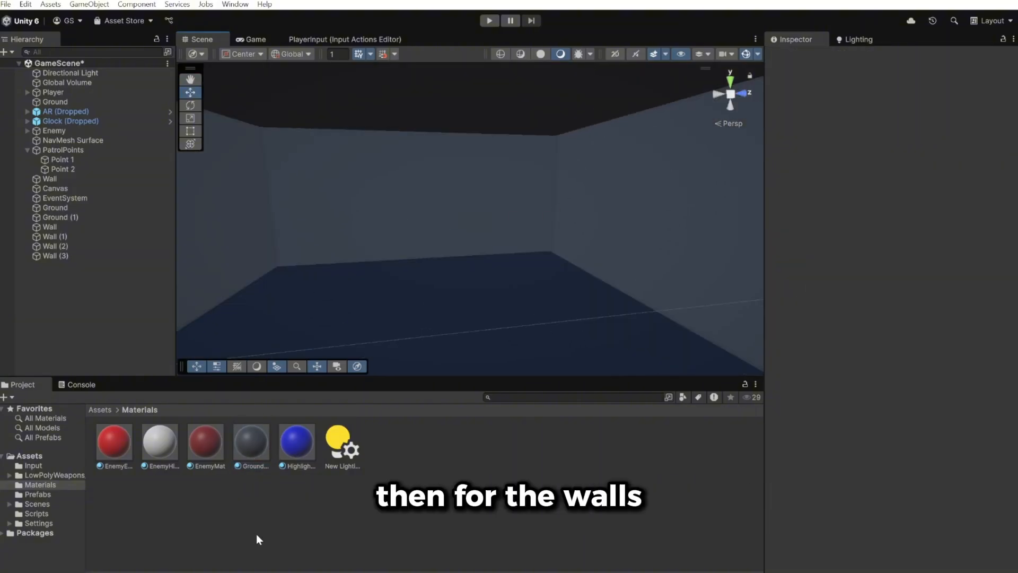
# - Create another material named WallMat in the Materials folder
pyautogui.rightClick(444, 457)
pyautogui.moveTo(557, 111)
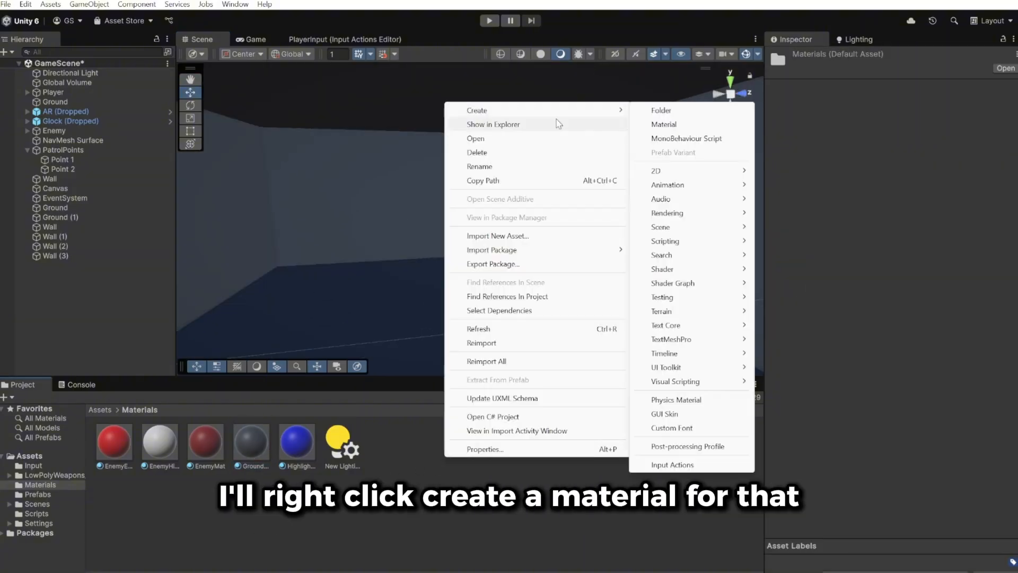
pyautogui.click(683, 126)
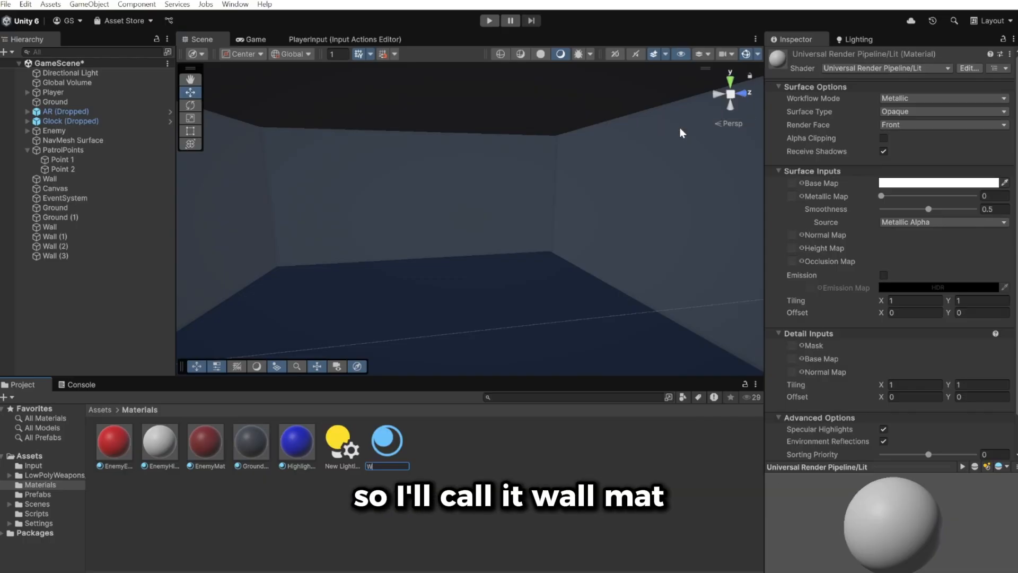
pyautogui.write('WallMat')
pyautogui.press('Return')
# - Set WallMat's base map to the lighter bluish grey 71747F and apply it to the room's walls
pyautogui.click(902, 183)
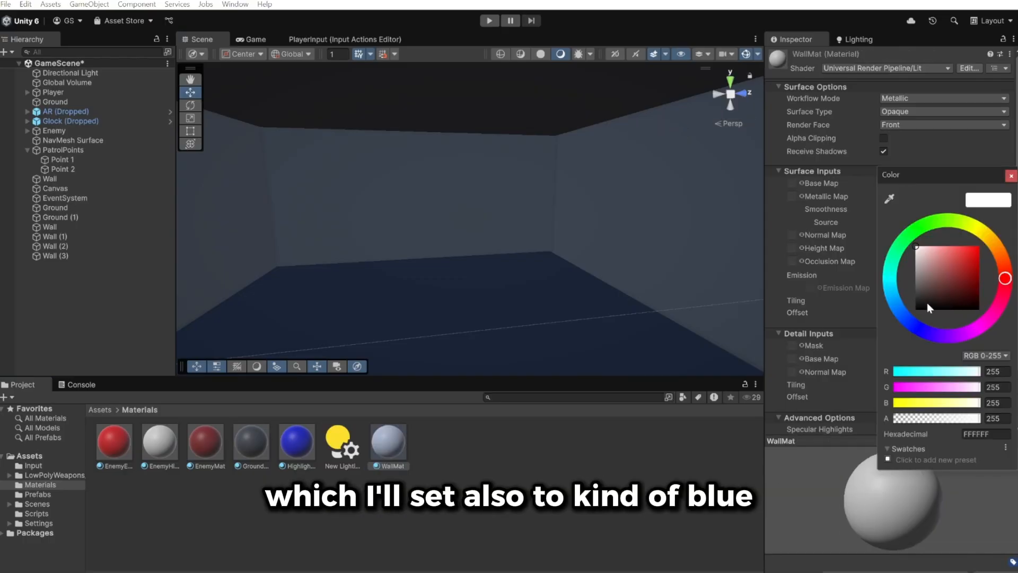
pyautogui.moveTo(923, 269); pyautogui.dragTo(923, 278)
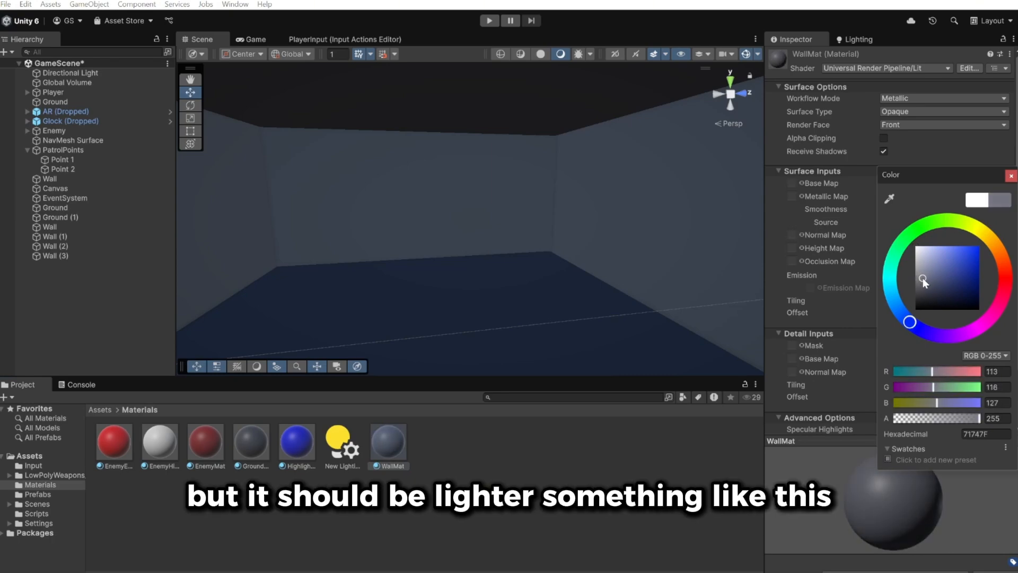
pyautogui.moveTo(372, 471); pyautogui.dragTo(454, 229)
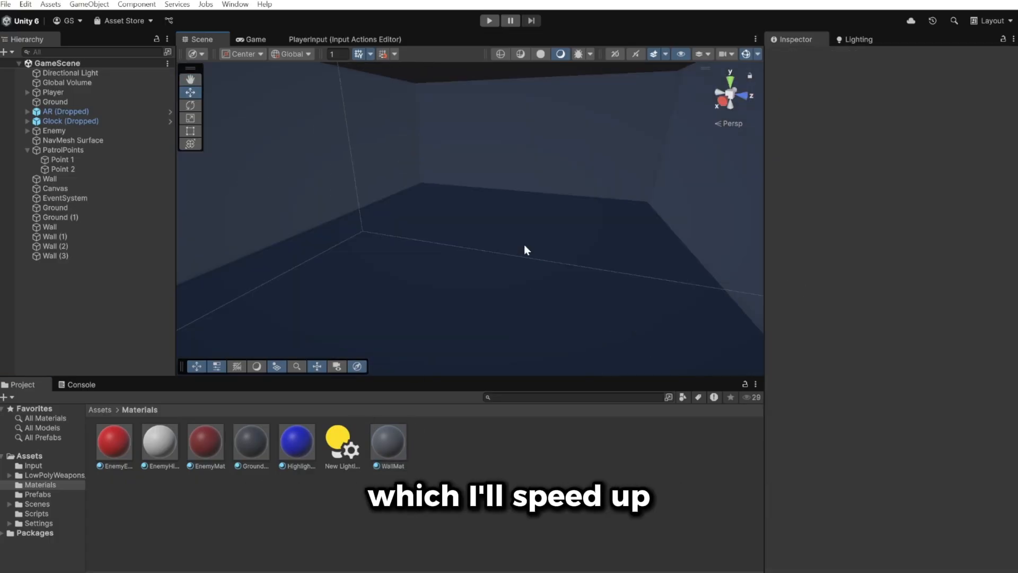
# - Duplicate an end wall three times and arrange the copies as additional walls inside the room
pyautogui.click(432, 151)
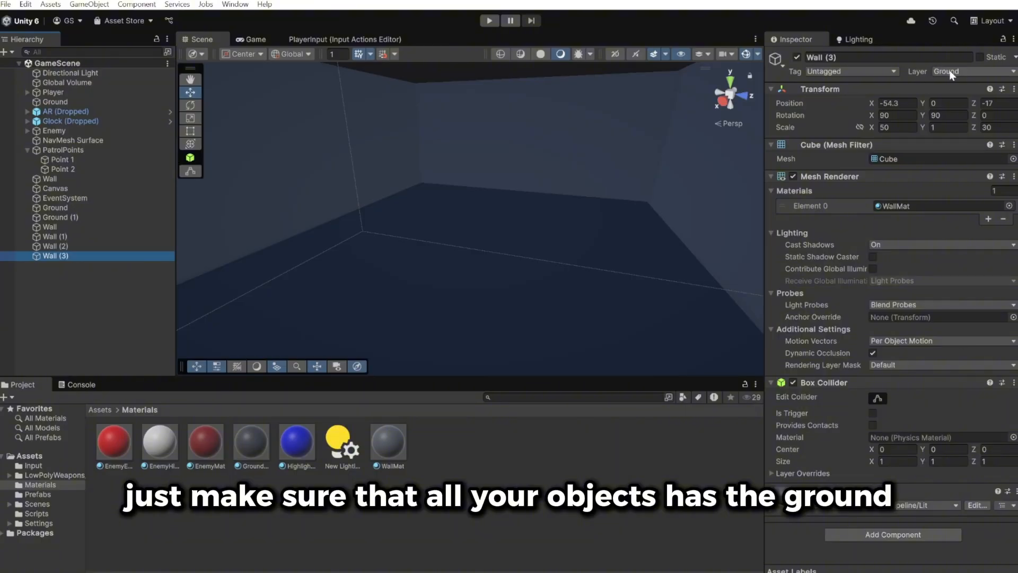
pyautogui.hotkey('ctrl', 'd')
pyautogui.moveTo(359, 279); pyautogui.dragTo(476, 279)
pyautogui.hotkey('ctrl', 'd')
pyautogui.hotkey('ctrl', 'd')
pyautogui.write('0')
# - Make a ramp from a copy of the floor, with scale 10 on X and 5 on Z and a Z rotation of -30
pyautogui.hotkey('ctrl', 'd')
pyautogui.write('10')
pyautogui.moveTo(686, 235); pyautogui.dragTo(478, 238, button='right')
pyautogui.click(974, 116)
pyautogui.write('-30')
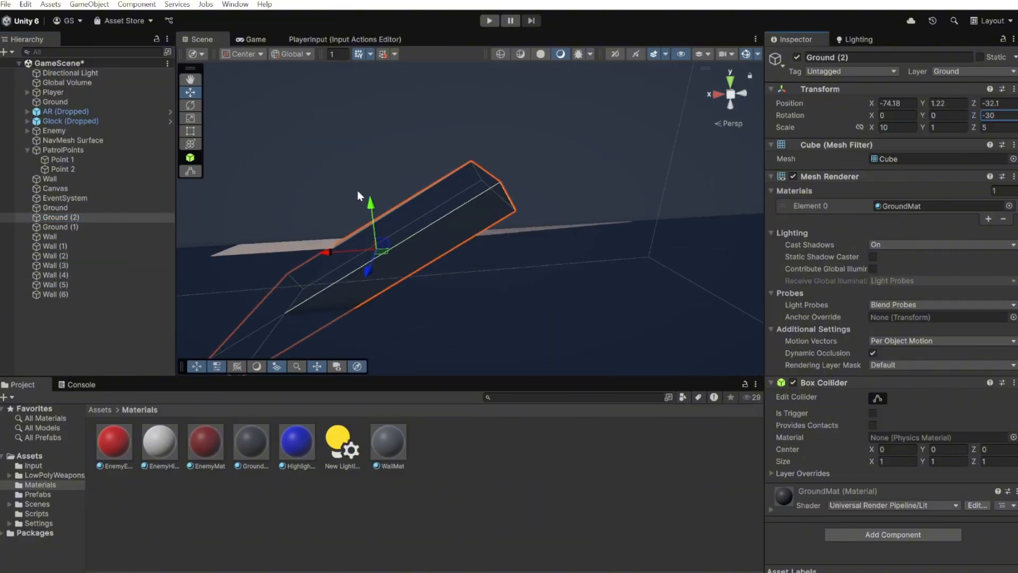
# - Duplicate the ramp slab and move the copy upward
pyautogui.hotkey('ctrl', 'd')
pyautogui.moveTo(369, 203); pyautogui.dragTo(372, 149)
pyautogui.moveTo(371, 148); pyautogui.dragTo(406, 319, button='right')
# - Select two of the level pieces together, duplicate them and set a Y rotation of 90 for further raised sections
pyautogui.click(405, 356)
pyautogui.keyDown('shift'); pyautogui.click(470, 208); pyautogui.keyUp('shift')
pyautogui.moveTo(406, 356); pyautogui.dragTo(543, 219, button='right')
pyautogui.hotkey('ctrl', 'd')
pyautogui.hotkey('ctrl', 'd')
pyautogui.click(949, 115)
pyautogui.write('90')
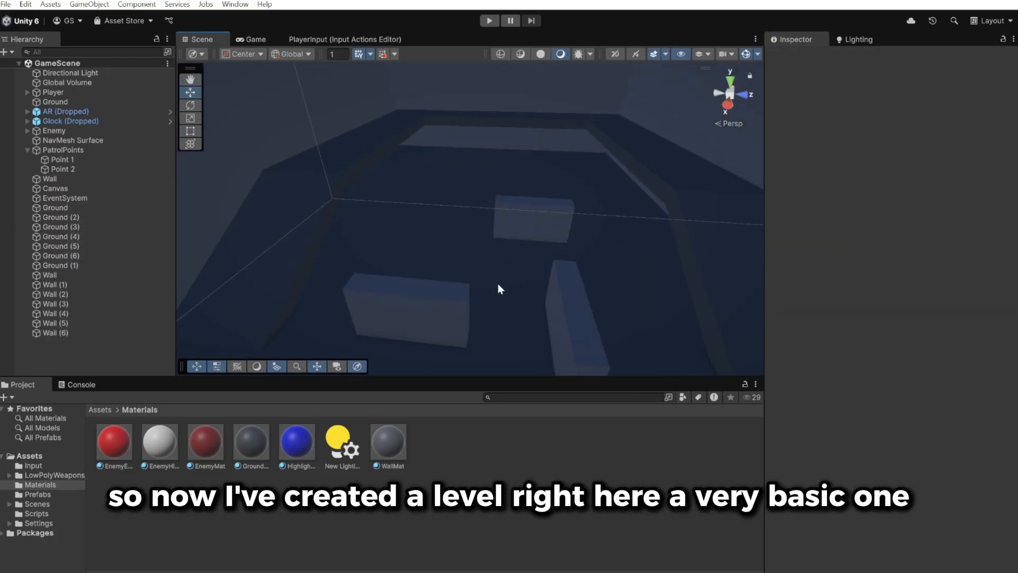
# - Create a new material named LEDMat in the Materials folder
pyautogui.moveTo(499, 285); pyautogui.dragTo(488, 234, button='right')
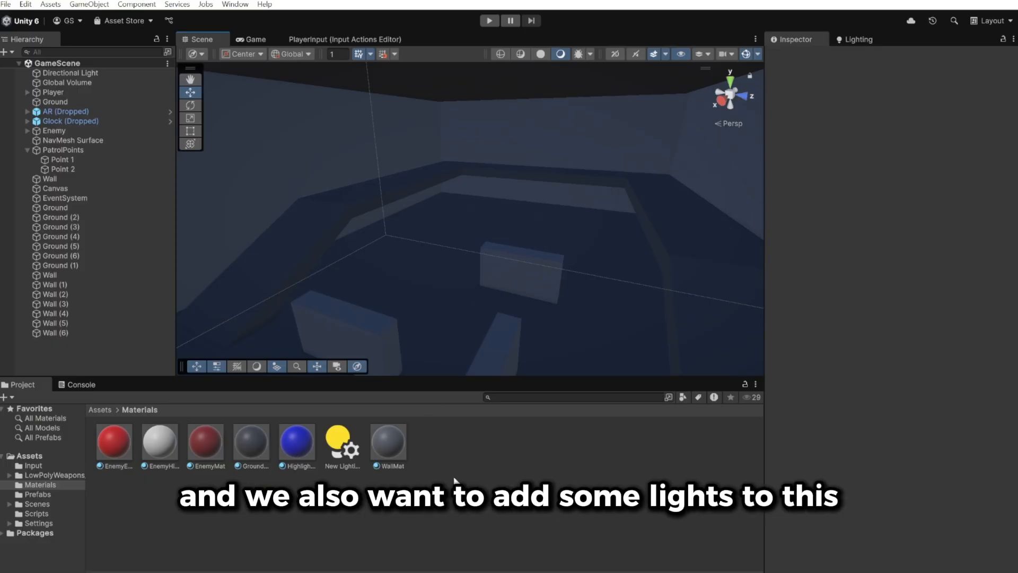
pyautogui.rightClick(444, 460)
pyautogui.moveTo(527, 116)
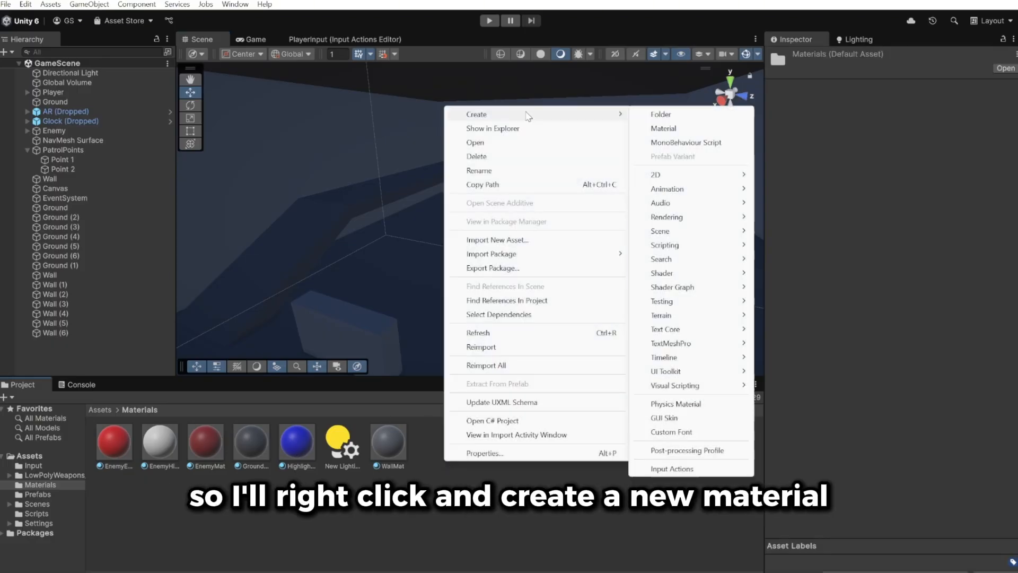
pyautogui.click(669, 129)
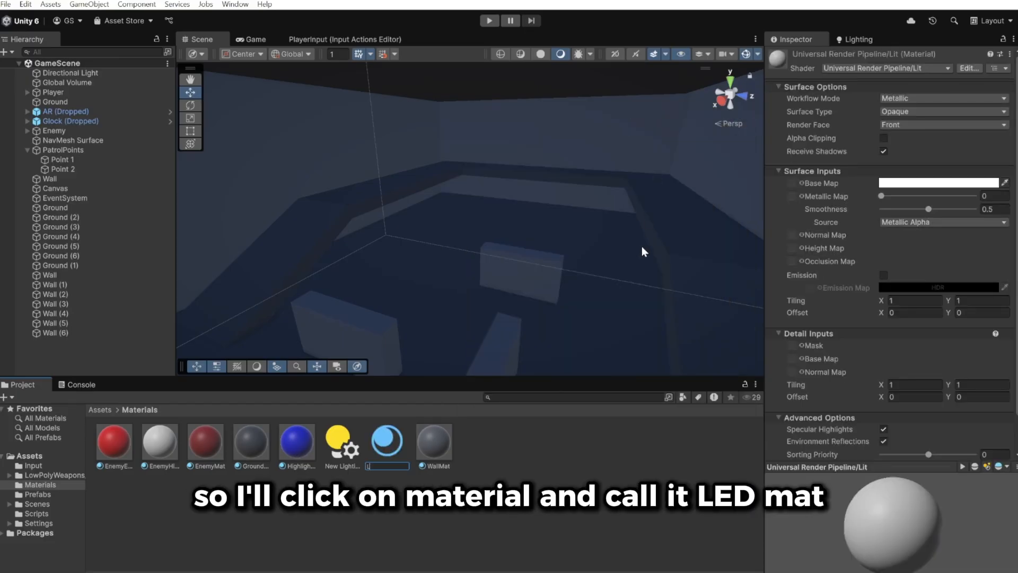
pyautogui.write('LEDMat')
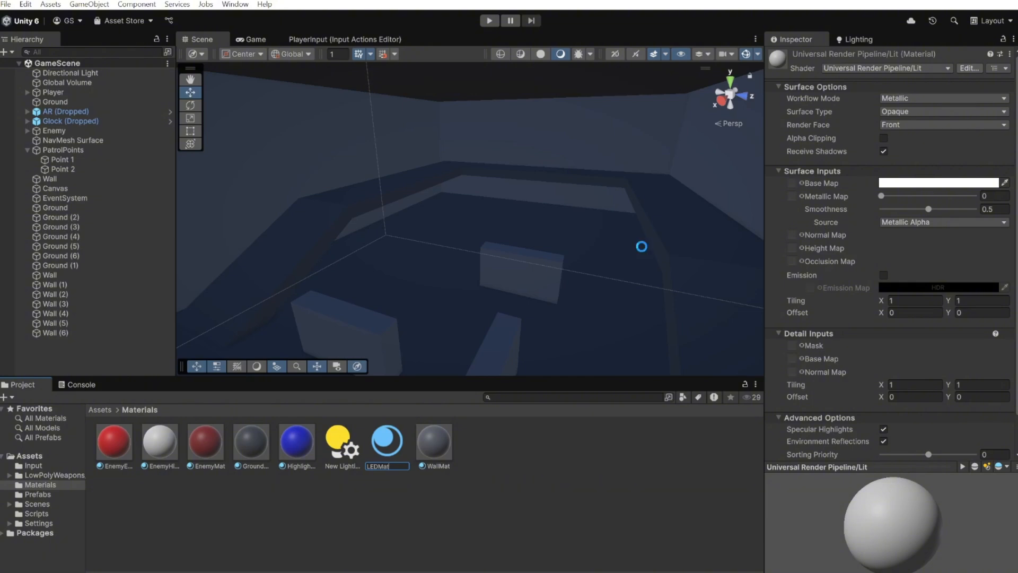
pyautogui.press('Return')
# - Enable emission on LEDMat and set its emission colour to orange, RGB 172, 73, 43
pyautogui.click(884, 276)
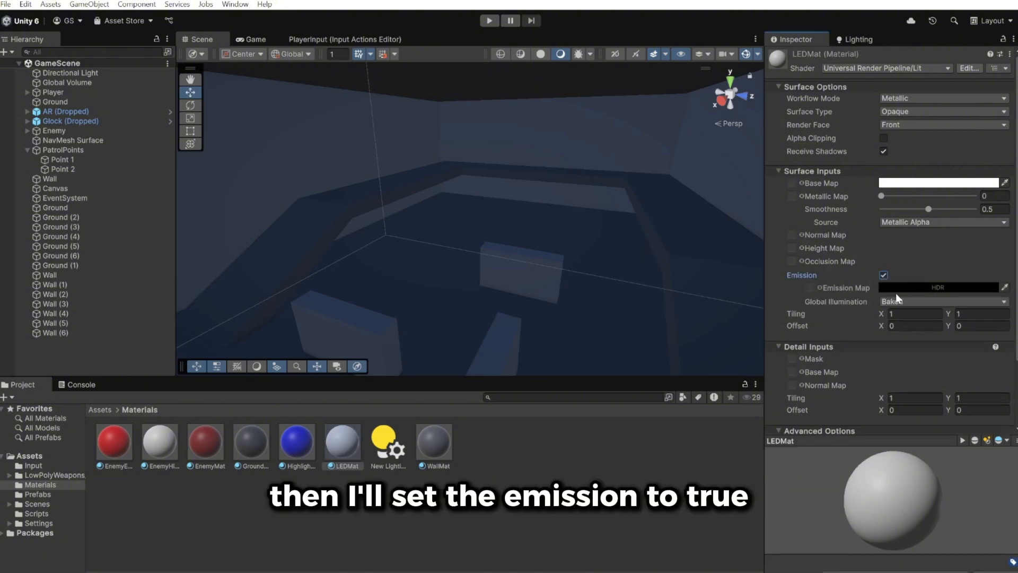
pyautogui.click(904, 288)
pyautogui.moveTo(1006, 378); pyautogui.dragTo(1001, 354)
pyautogui.moveTo(952, 382)
pyautogui.mouseDown()
pyautogui.moveTo(967, 358)
pyautogui.moveTo(967, 379)
pyautogui.moveTo(963, 365)
pyautogui.mouseUp()
pyautogui.click(1007, 360)
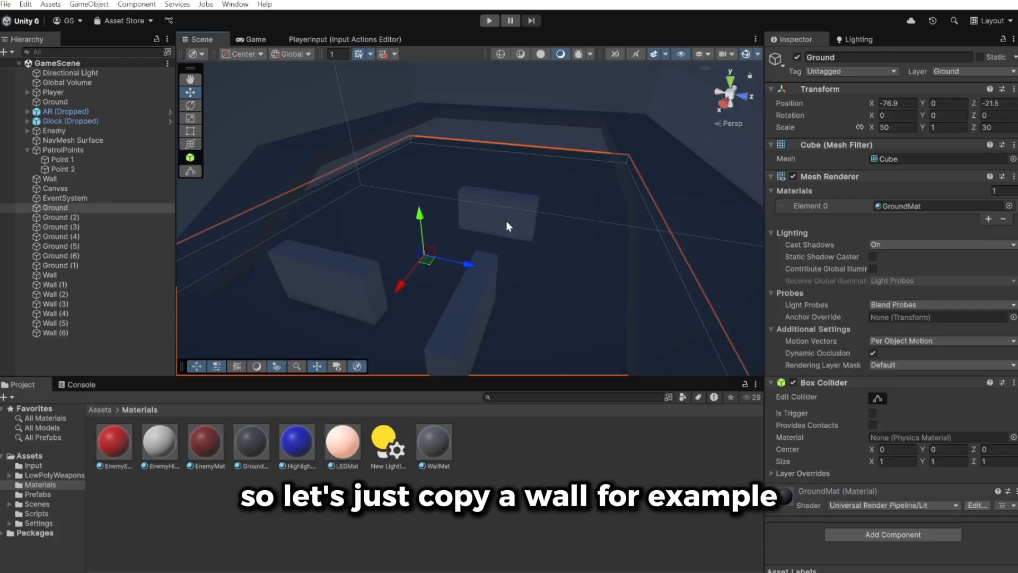
# - Duplicate one of the small walls inside the room, raise the copy above the original and apply LEDMat to it
pyautogui.click(507, 218)
pyautogui.hotkey('ctrl', 'd')
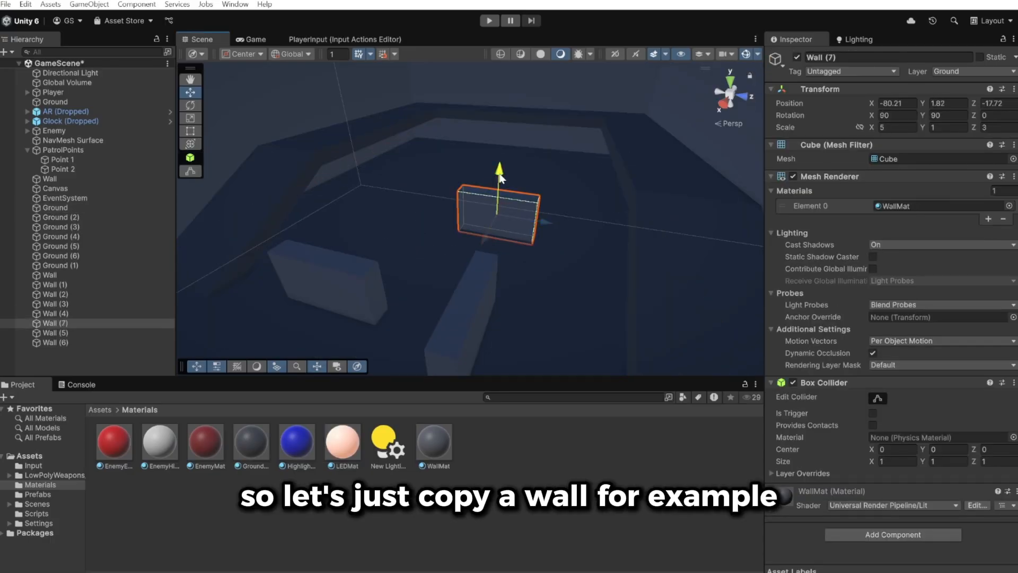
pyautogui.moveTo(500, 174); pyautogui.dragTo(502, 109)
pyautogui.moveTo(347, 458); pyautogui.dragTo(536, 171)
pyautogui.moveTo(535, 172); pyautogui.dragTo(467, 218, button='right')
# - Raise the emission intensity of LEDMat to 4 so that the raised block glows
pyautogui.click(342, 437)
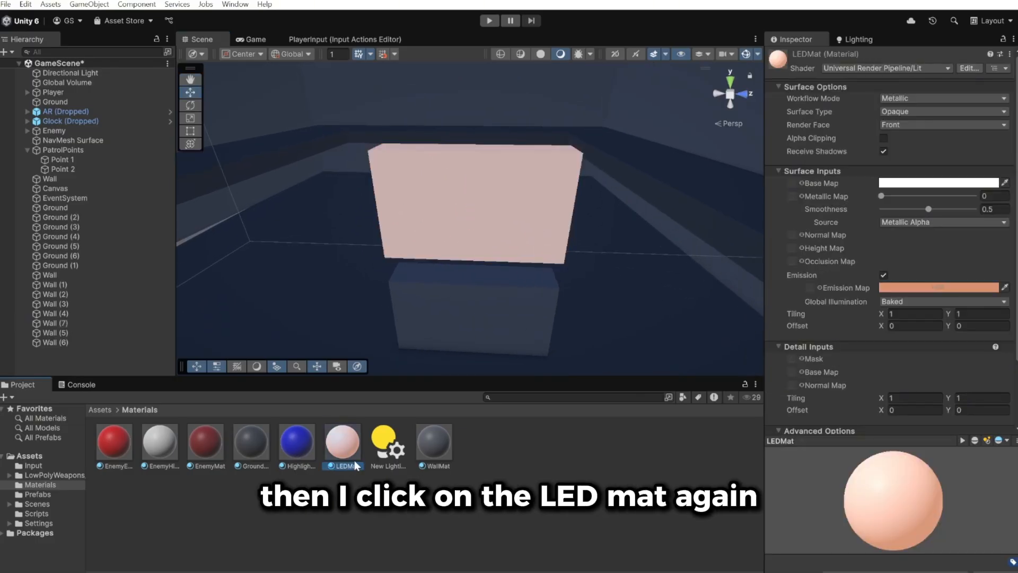
pyautogui.scroll(-2, 919, 348)
pyautogui.click(898, 258)
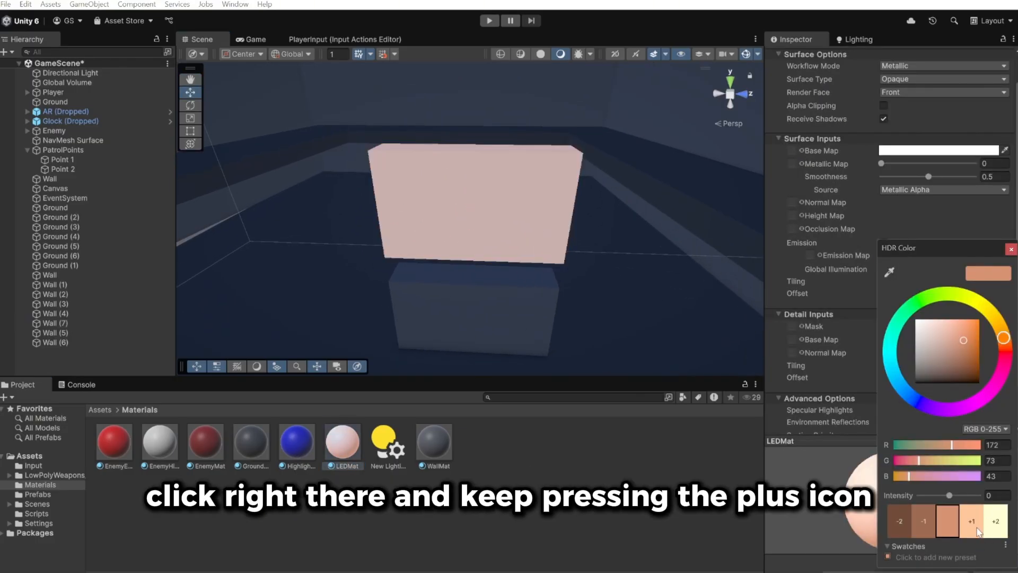
pyautogui.click(996, 523)
pyautogui.click(995, 522)
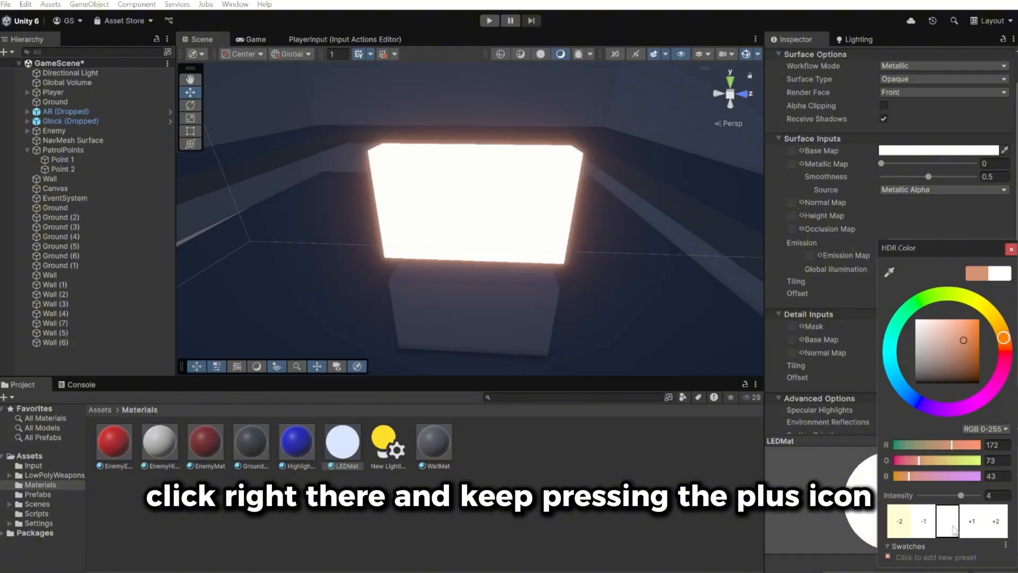
pyautogui.moveTo(555, 336); pyautogui.dragTo(621, 200, button='right')
# - Bake the NavMesh Surface for the new level and inspect the walkable area around the ramps and walls
pyautogui.click(484, 298)
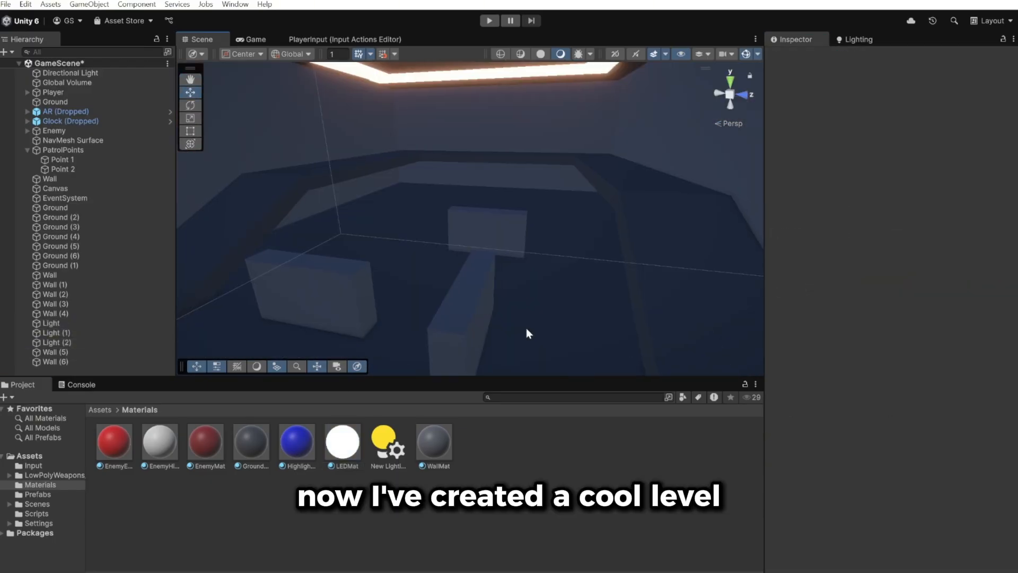
pyautogui.click(59, 140)
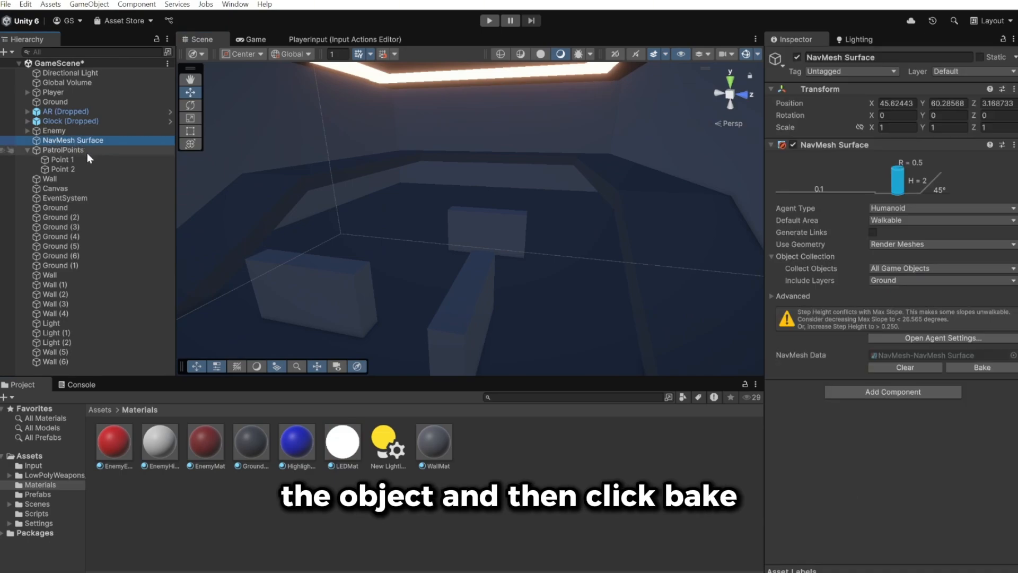
pyautogui.click(996, 368)
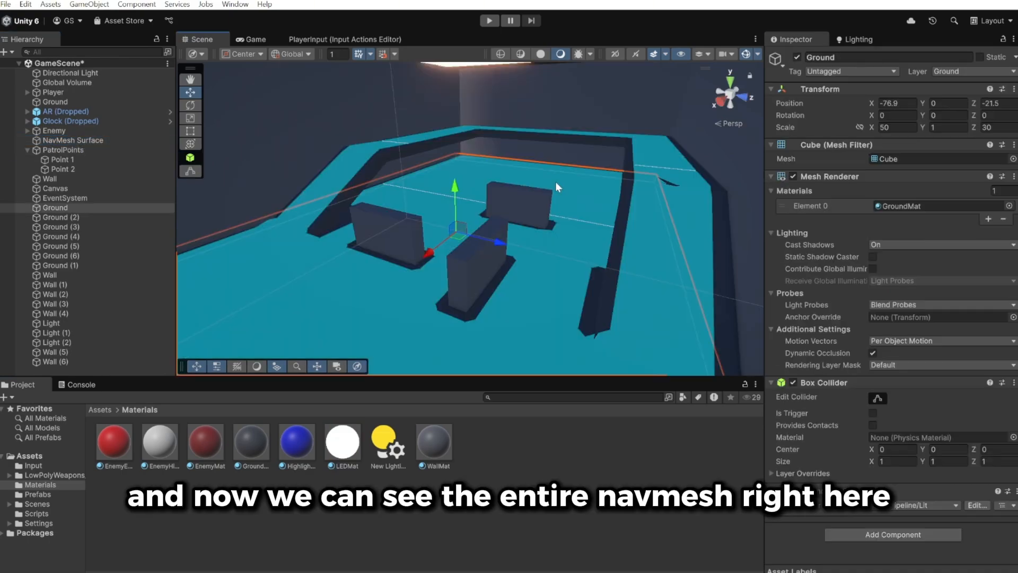
pyautogui.moveTo(418, 277); pyautogui.dragTo(431, 239, button='right')
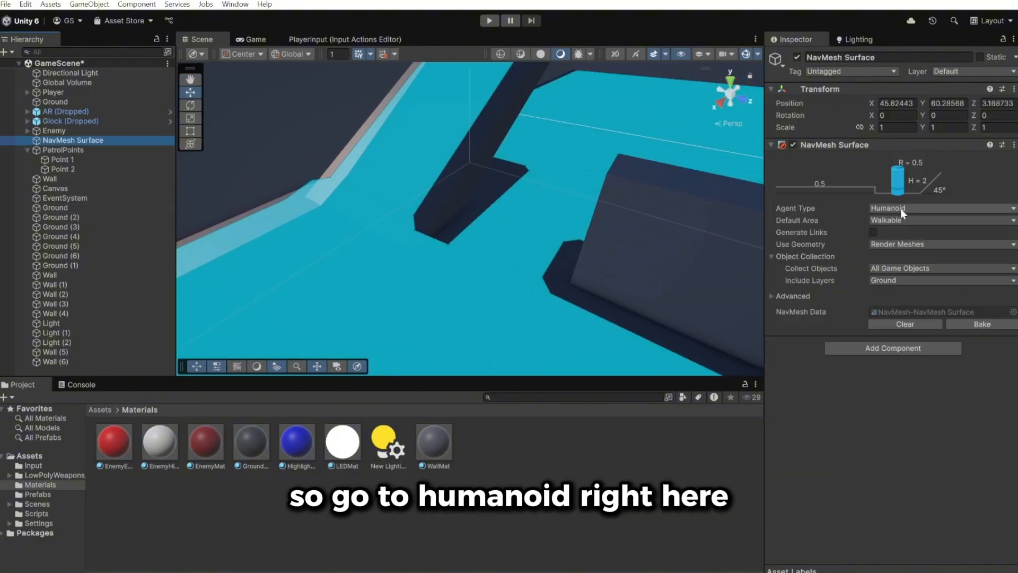
# - Set the step height of the Humanoid navigation agent to 0.1 in the agent settings
pyautogui.click(902, 209)
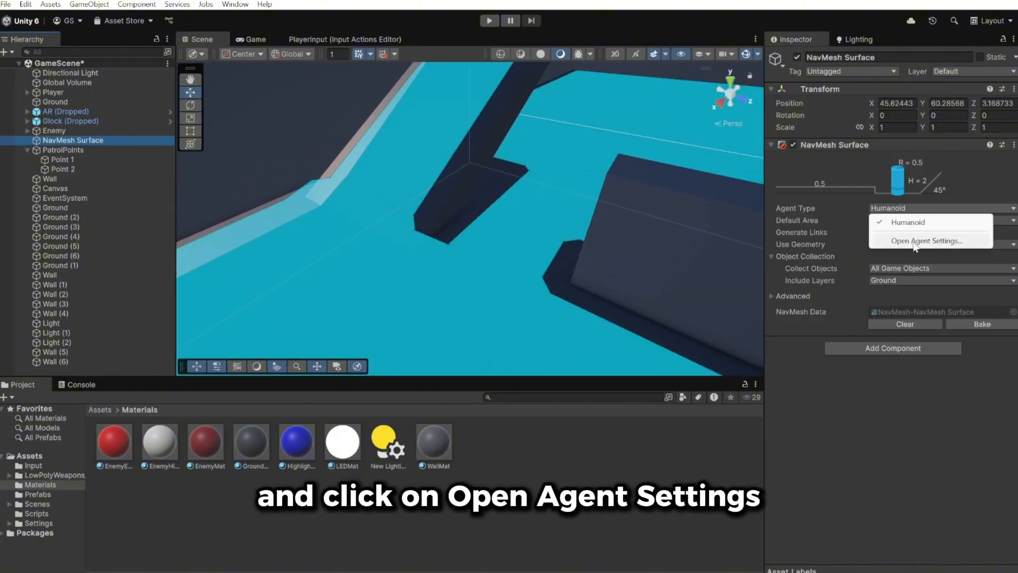
pyautogui.click(934, 241)
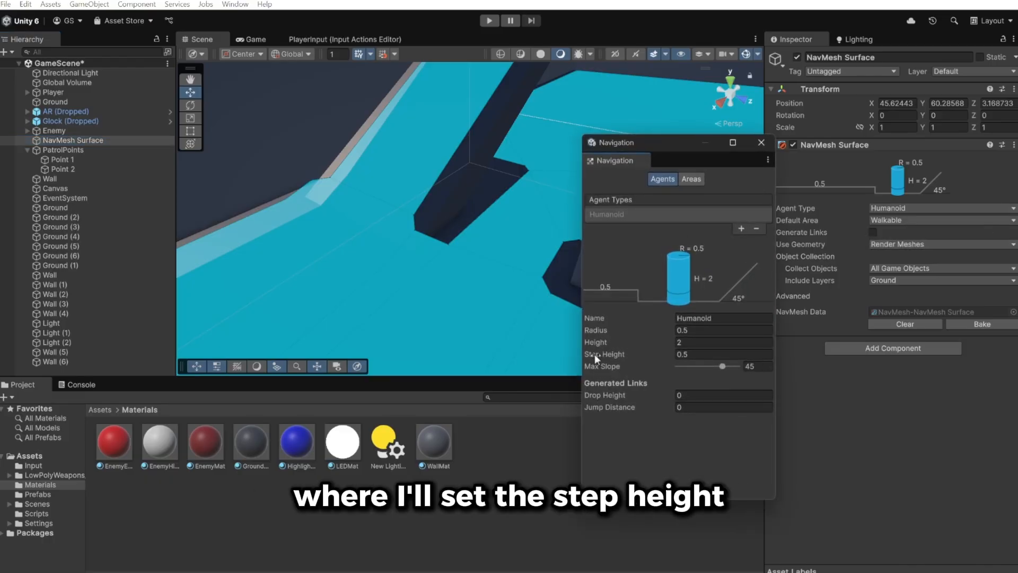
pyautogui.click(694, 354)
pyautogui.write('.1')
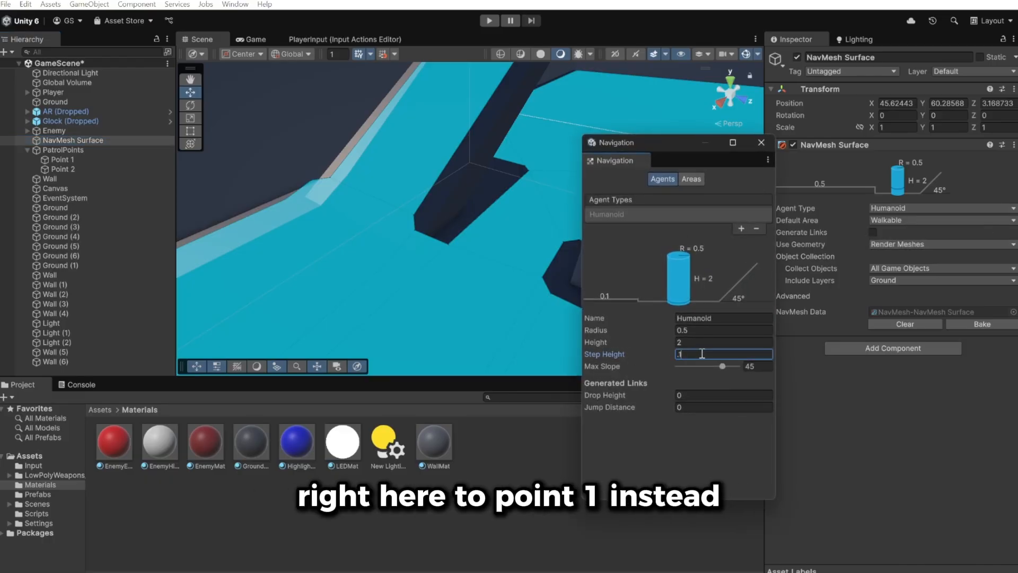
pyautogui.click(761, 142)
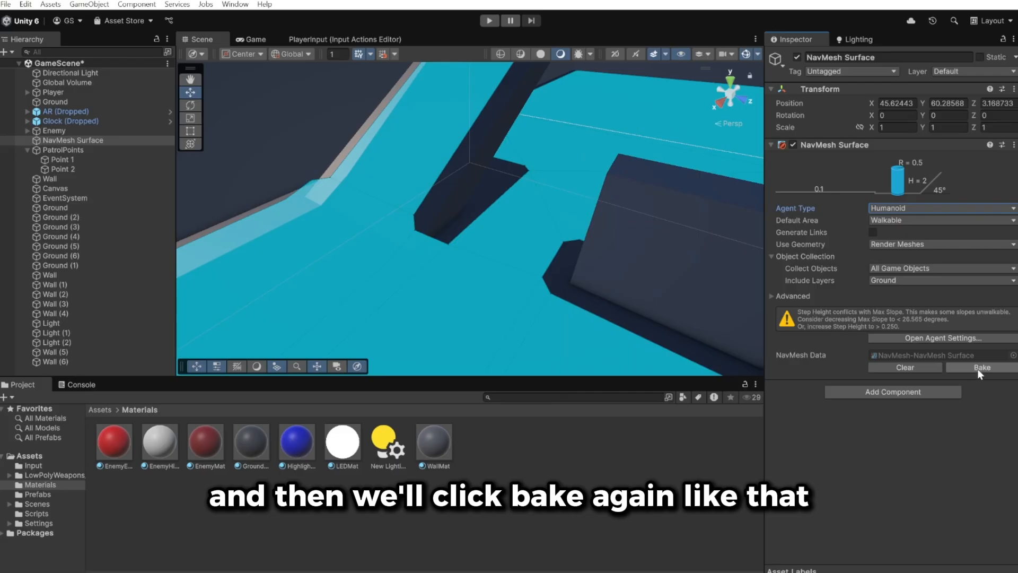
# - Rebake the NavMesh Surface with the new agent settings and save the scene
pyautogui.click(978, 368)
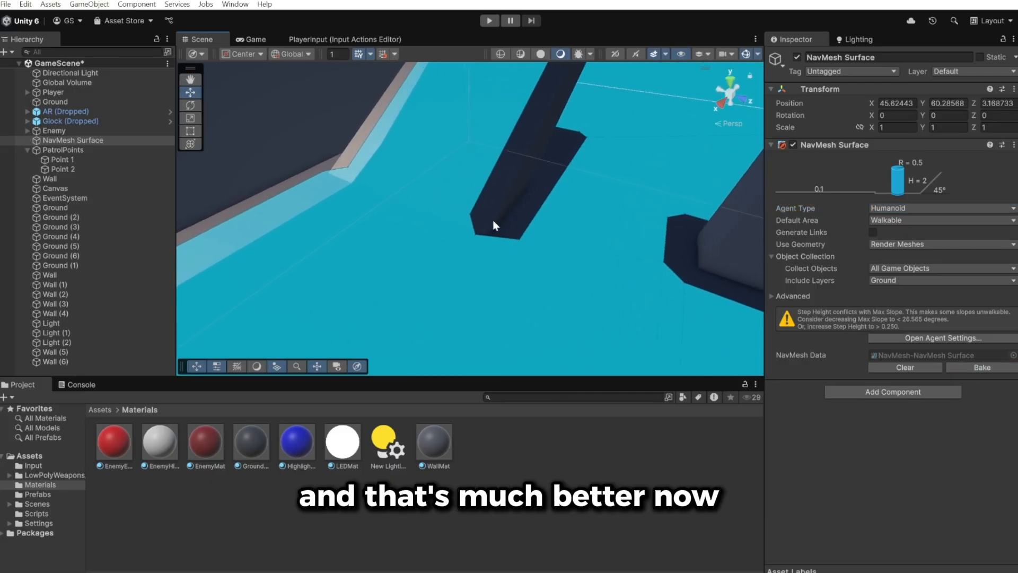
pyautogui.hotkey('ctrl', 's')
pyautogui.moveTo(467, 223); pyautogui.dragTo(517, 186, button='right')
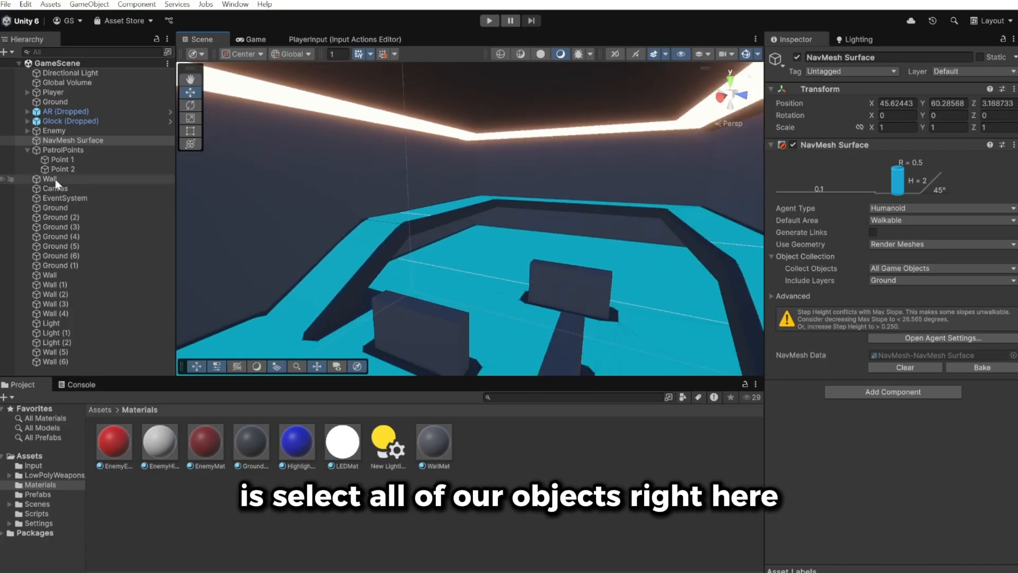
# - Select all the objects from the first Wall through Wall (6) and give them the Contribute GI static flag
pyautogui.click(55, 180)
pyautogui.keyDown('shift'); pyautogui.click(60, 363); pyautogui.keyUp('shift')
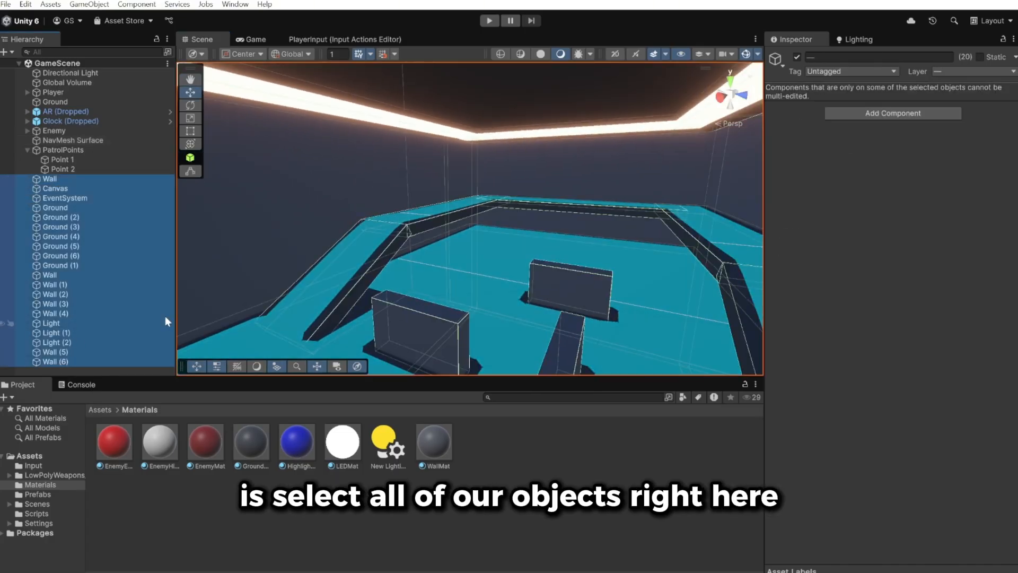
pyautogui.click(1015, 57)
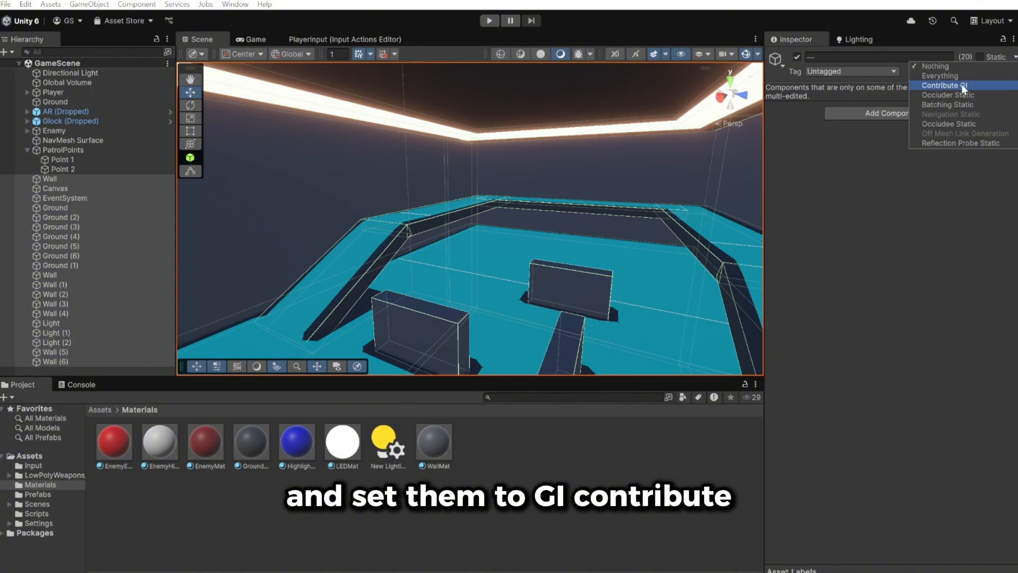
pyautogui.click(958, 85)
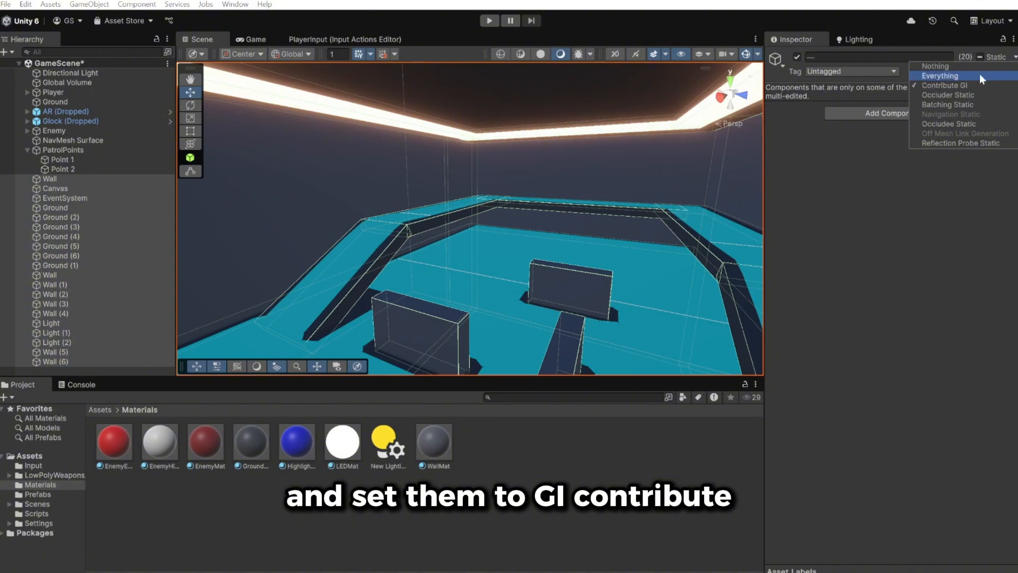
pyautogui.click(1014, 62)
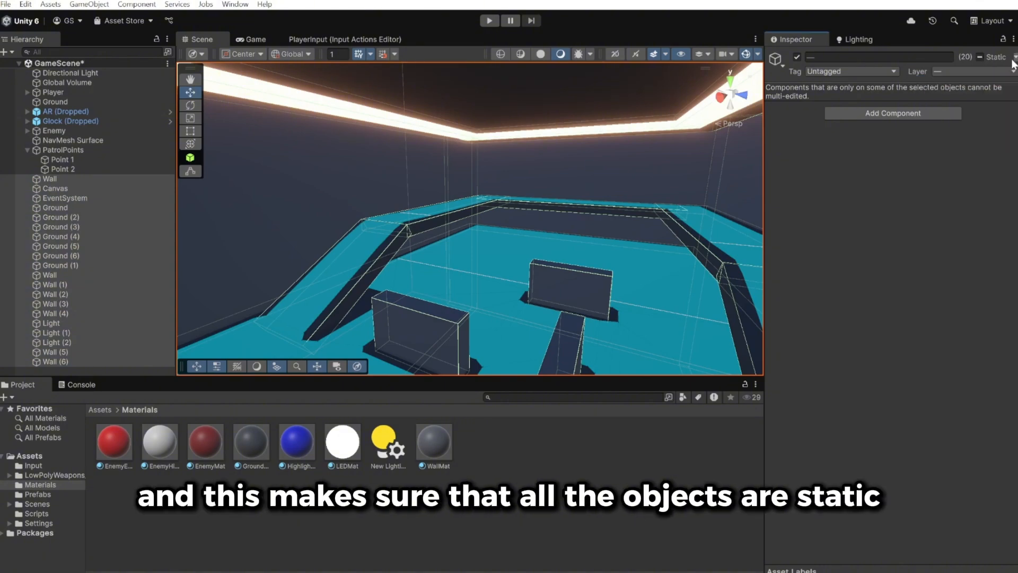
pyautogui.moveTo(489, 200); pyautogui.dragTo(496, 214, button='right')
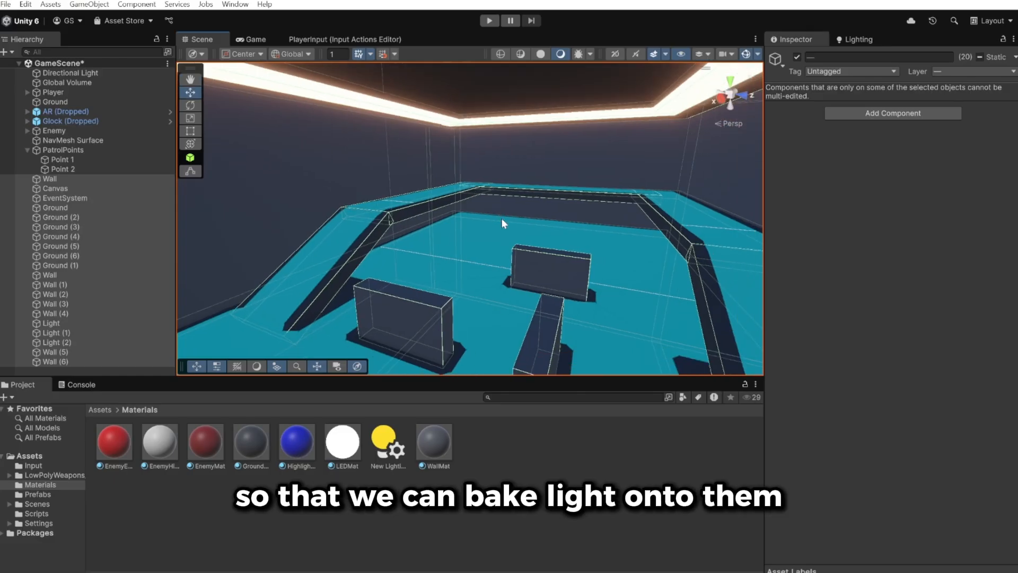
# - Open the Lighting window, dock it beside the Inspector and create a new lighting settings asset for the scene
pyautogui.click(235, 4)
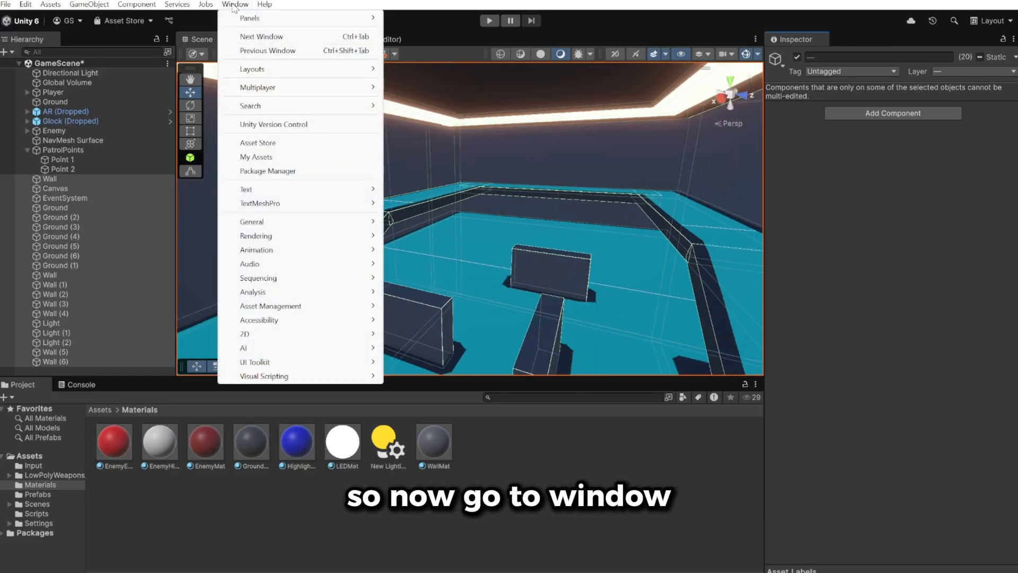
pyautogui.moveTo(260, 235)
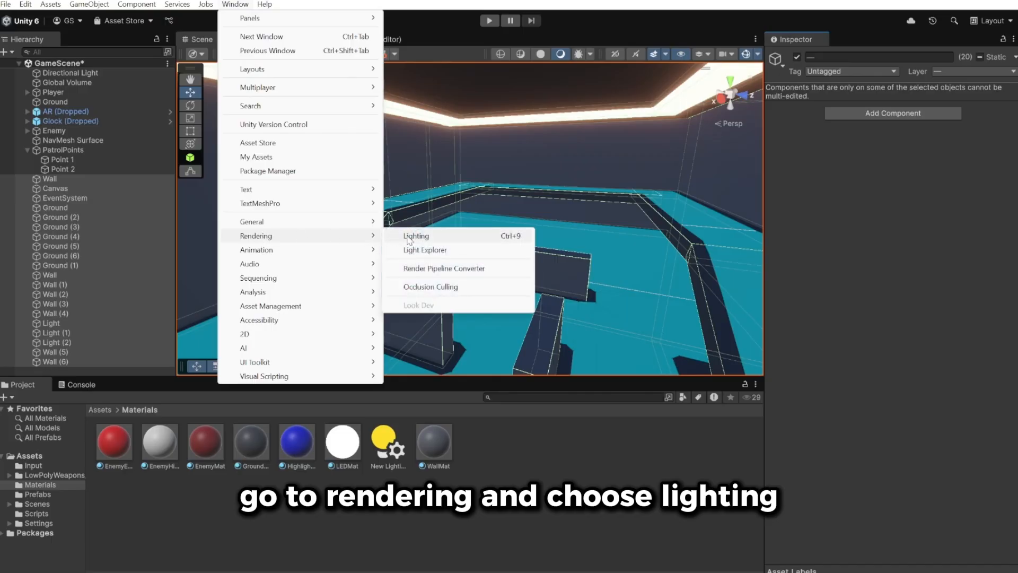
pyautogui.click(423, 241)
pyautogui.moveTo(26, 196); pyautogui.dragTo(859, 39)
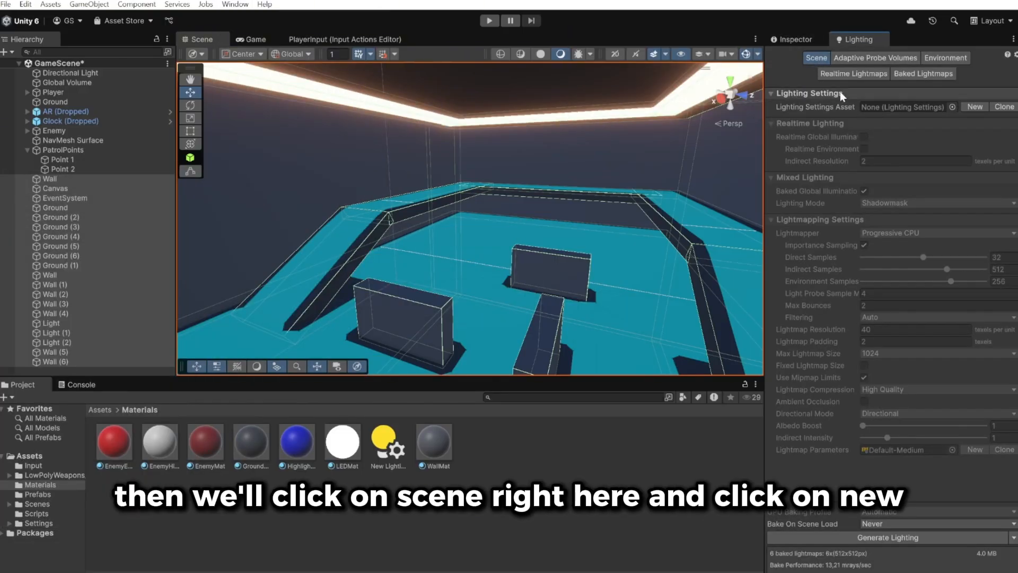
pyautogui.click(976, 107)
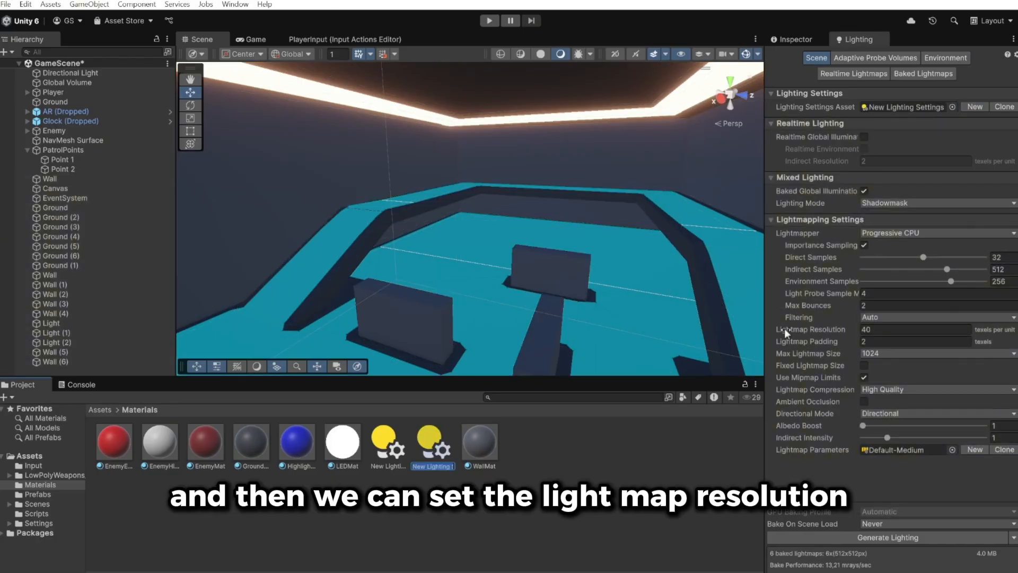
# - Set the lightmap resolution to 5 texels per unit and generate the scene's lighting
pyautogui.click(875, 330)
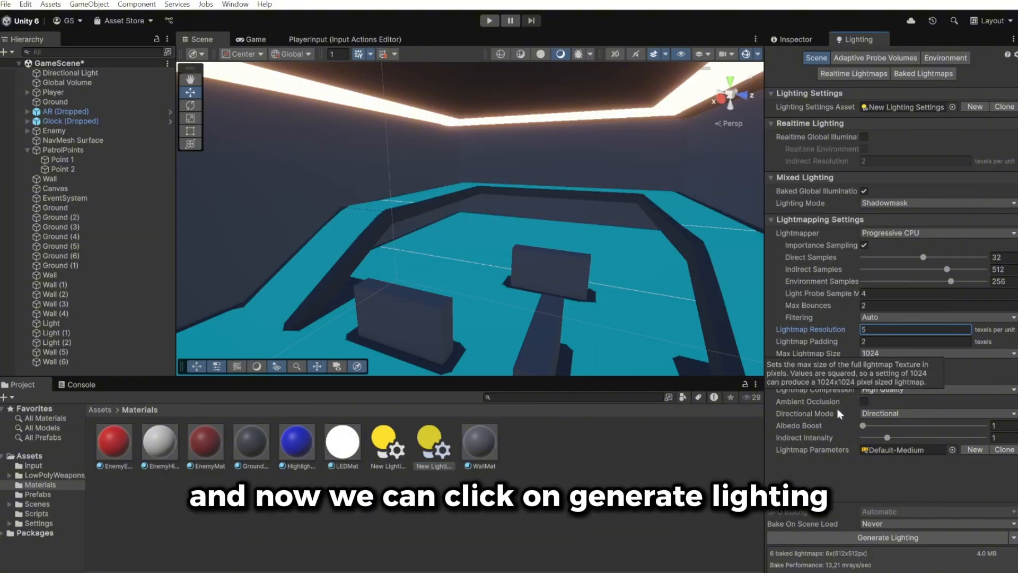
pyautogui.click(887, 539)
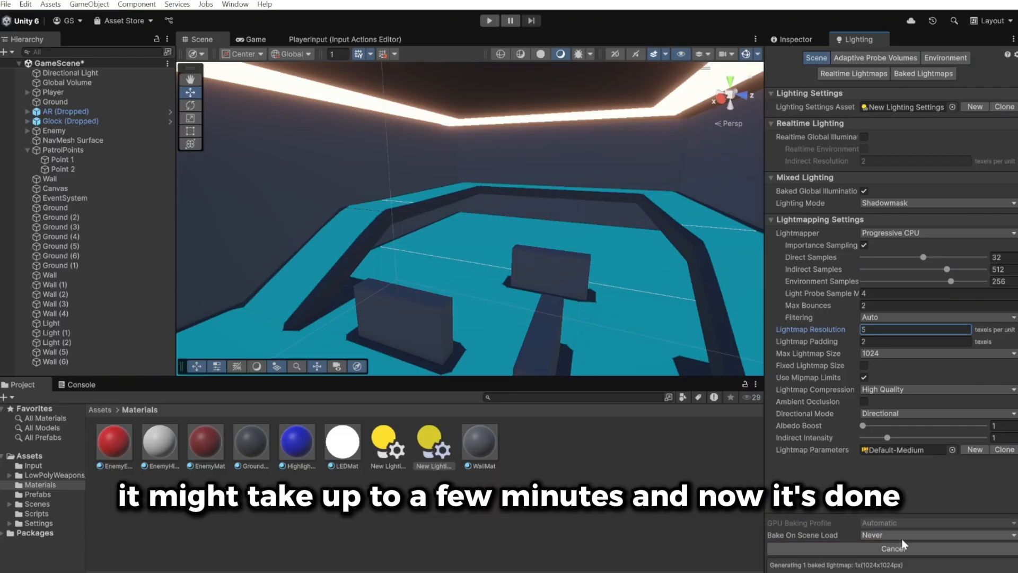
pyautogui.moveTo(573, 294); pyautogui.dragTo(470, 308, button='right')
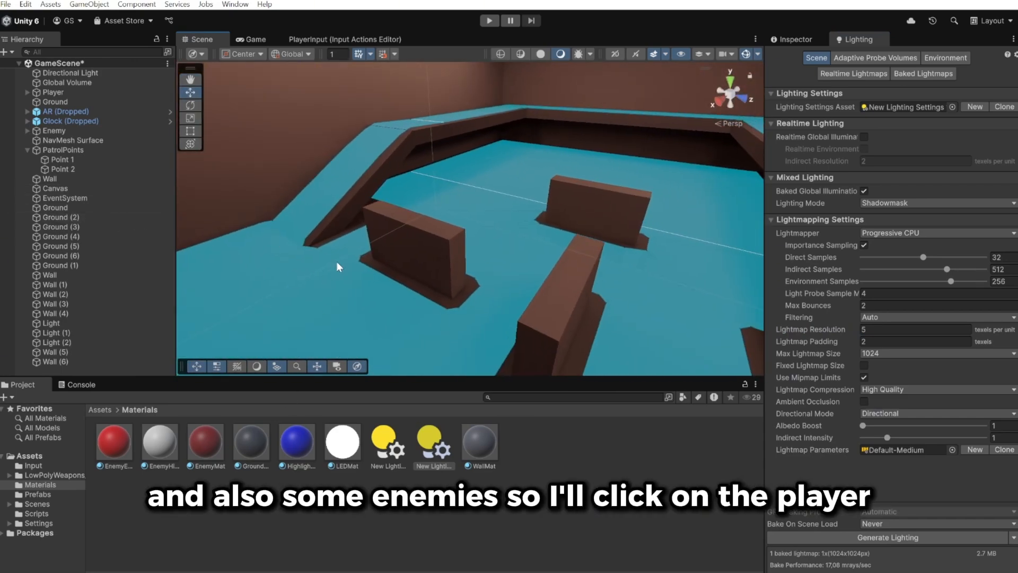
# - Move the Player and the Enemy from the old ground into the new enclosed room
pyautogui.doubleClick(53, 93)
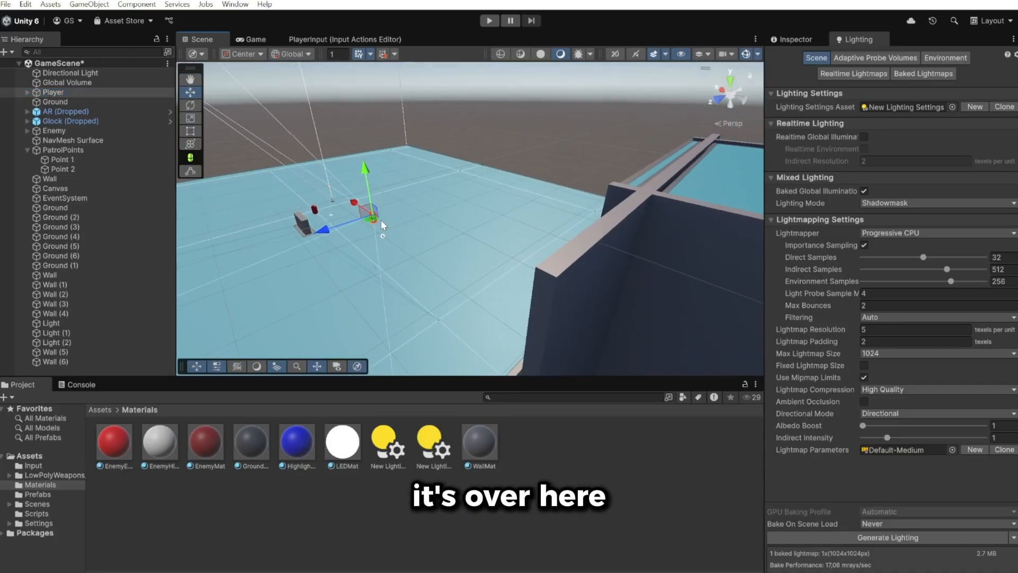
pyautogui.moveTo(723, 306); pyautogui.dragTo(716, 228, button='right')
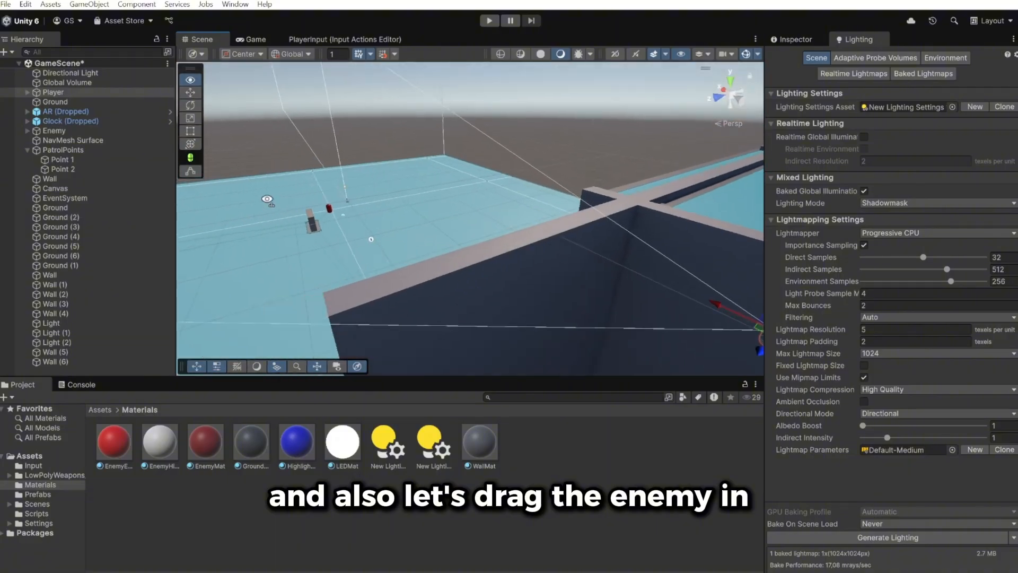
pyautogui.doubleClick(54, 131)
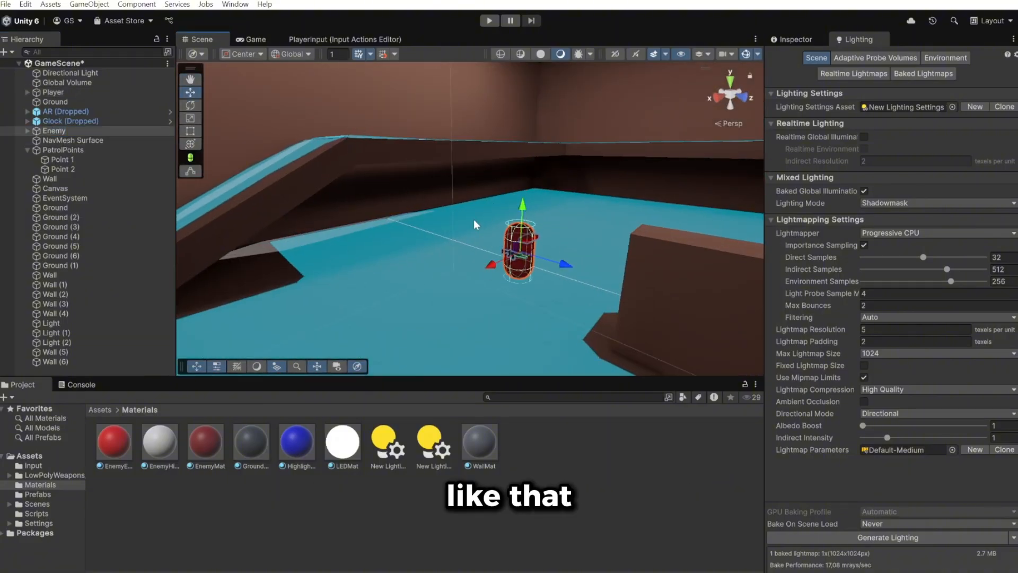
# - Move the patrol point Point 1 into the enclosed room, on the floor near the low cover walls
pyautogui.click(106, 169)
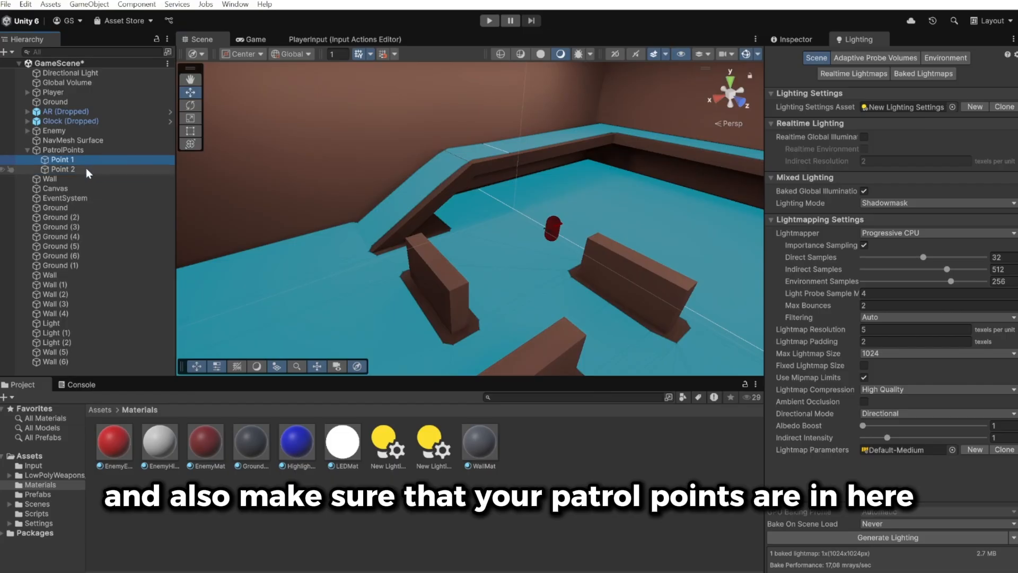
pyautogui.click(86, 168)
pyautogui.click(87, 163)
pyautogui.click(87, 167)
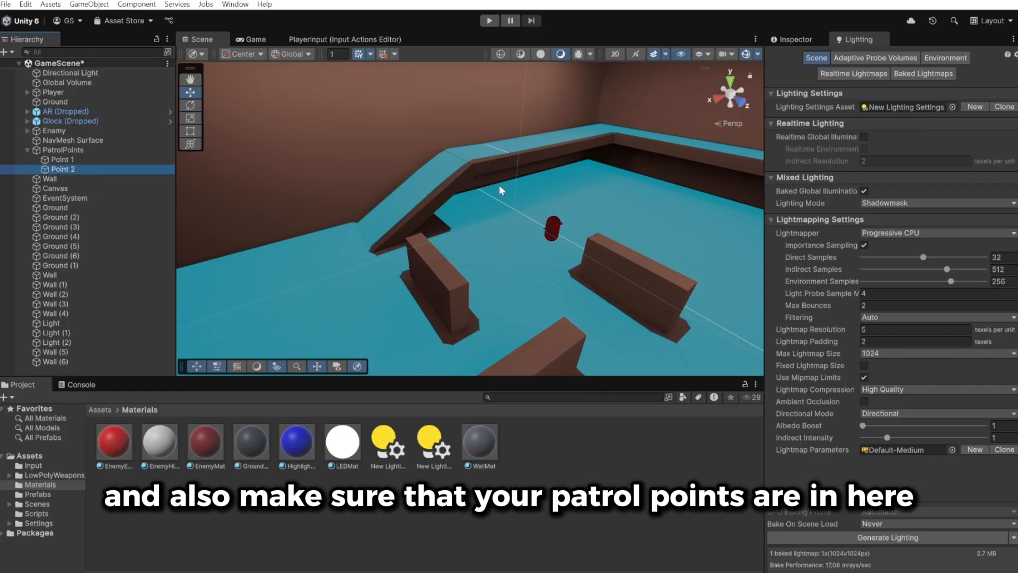
pyautogui.moveTo(499, 188); pyautogui.dragTo(526, 225, button='right')
pyautogui.press('s')
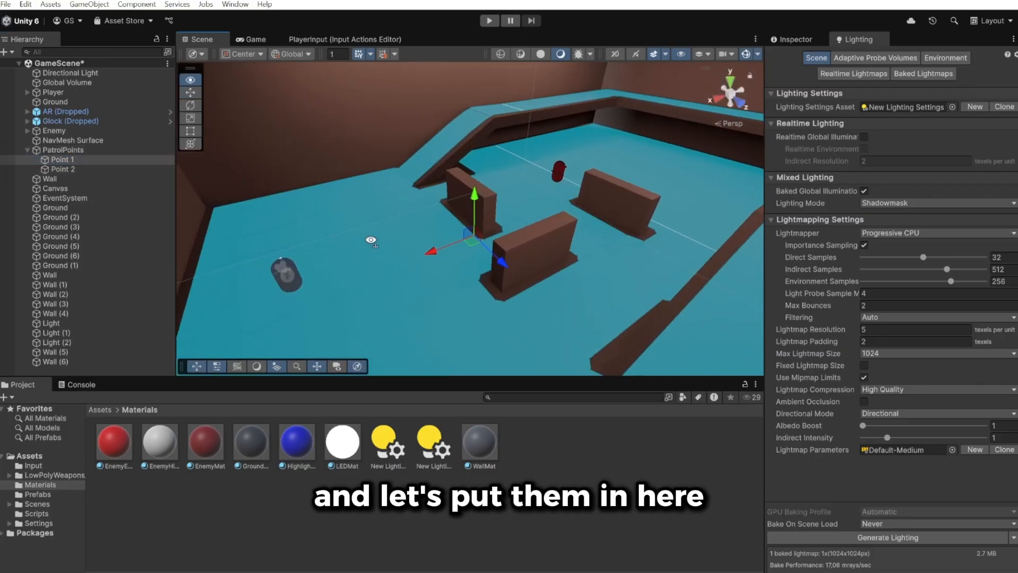
pyautogui.moveTo(372, 244)
pyautogui.mouseDown(button='right')
pyautogui.moveTo(416, 261)
pyautogui.moveTo(387, 241)
pyautogui.mouseUp(button='right')
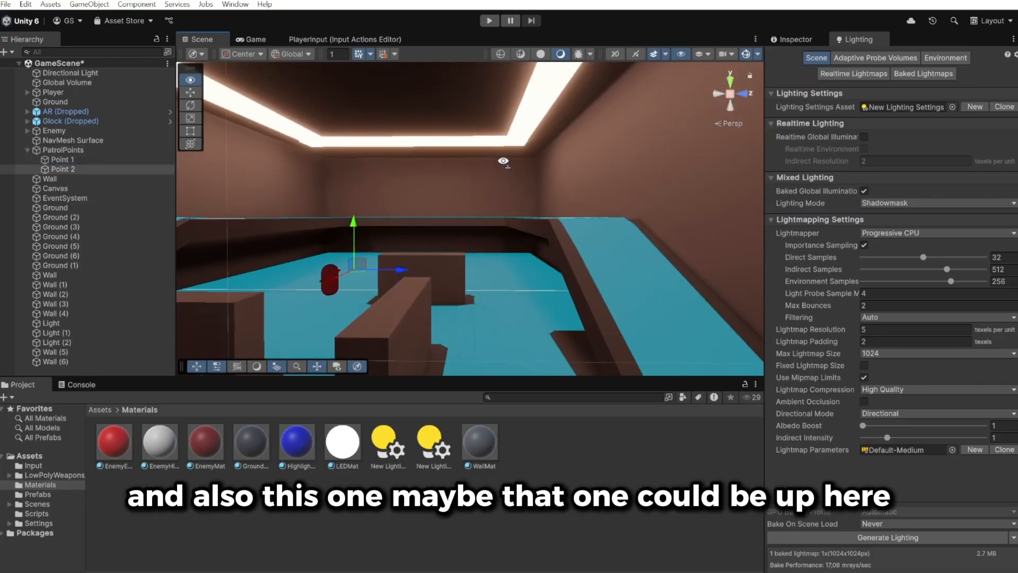
# - Move Point 2 up onto a corner of the raised walkway and duplicate it as a third patrol point elsewhere in the room
pyautogui.moveTo(502, 161); pyautogui.dragTo(345, 170, button='right')
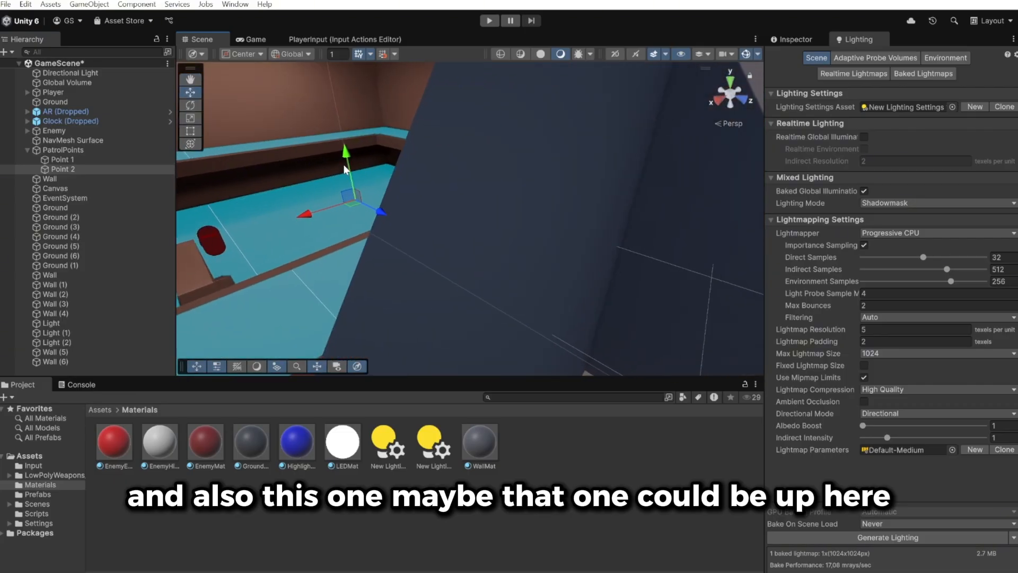
pyautogui.moveTo(344, 165); pyautogui.dragTo(333, 110)
pyautogui.moveTo(333, 110); pyautogui.dragTo(331, 245, button='right')
pyautogui.moveTo(319, 292); pyautogui.dragTo(438, 225)
pyautogui.moveTo(440, 231); pyautogui.dragTo(306, 252, button='right')
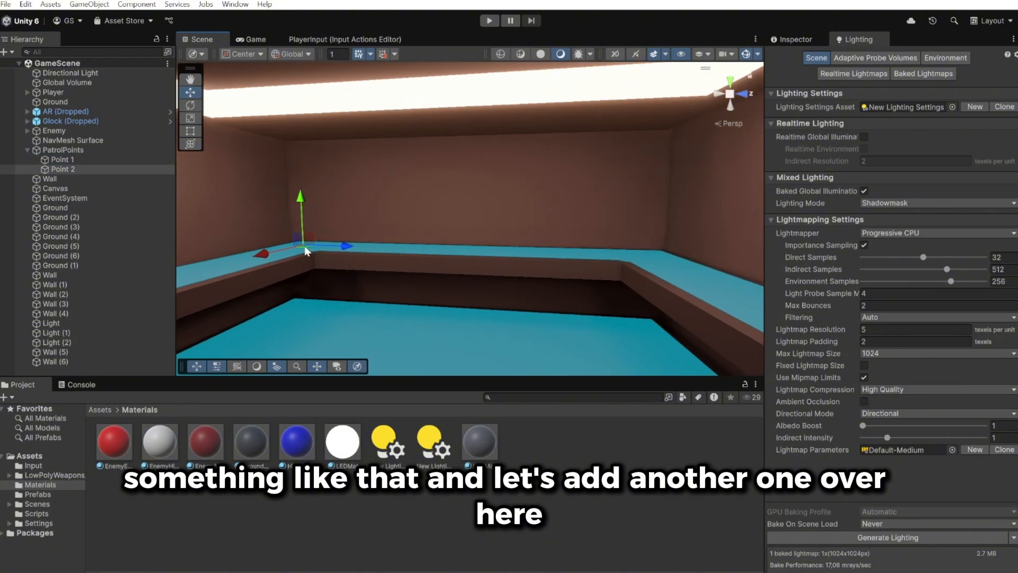
pyautogui.moveTo(586, 303); pyautogui.dragTo(308, 337, button='right')
pyautogui.moveTo(308, 336); pyautogui.dragTo(371, 340, button='right')
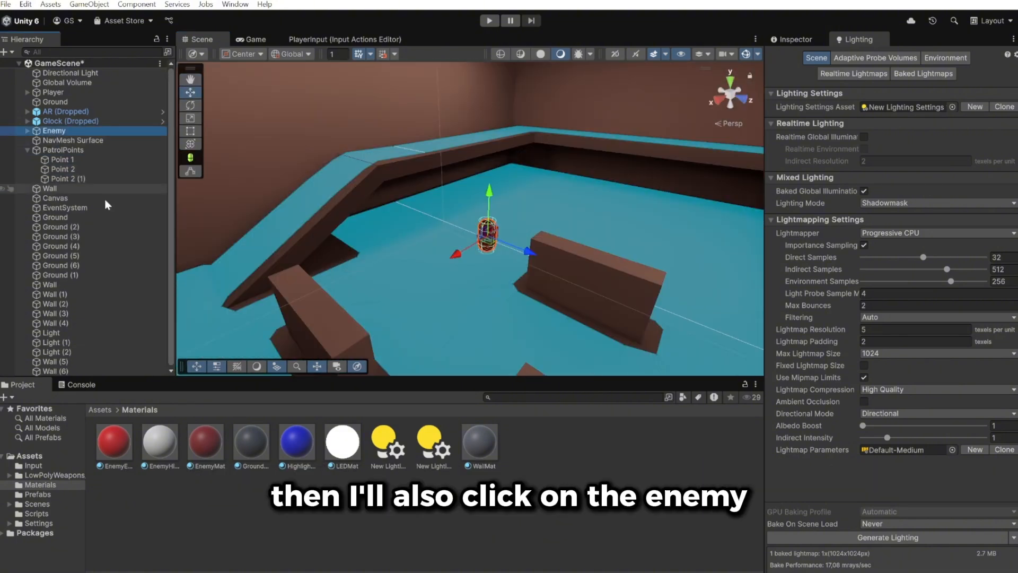
# - Turn the Enemy into a prefab in the Assets Prefabs folder
pyautogui.click(104, 412)
pyautogui.doubleClick(251, 443)
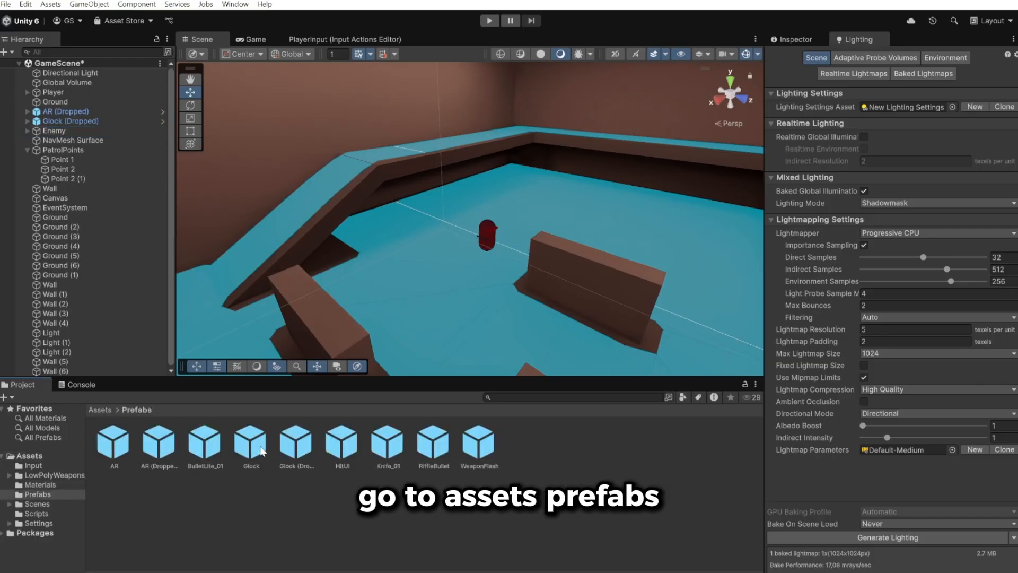
pyautogui.moveTo(102, 147); pyautogui.dragTo(582, 495)
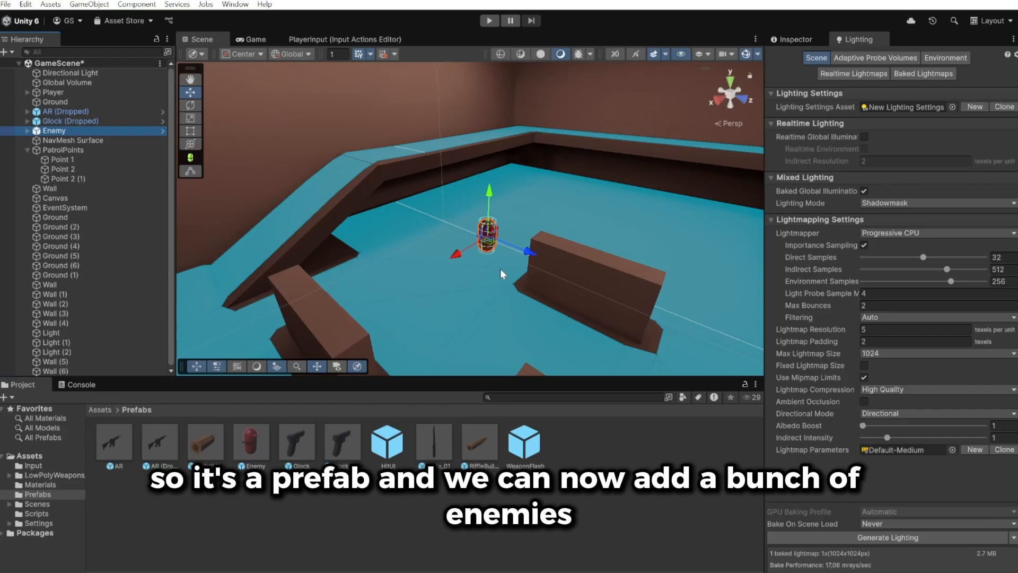
# - Duplicate the Enemy three times and spread the copies around the room
pyautogui.hotkey('ctrl', 'd')
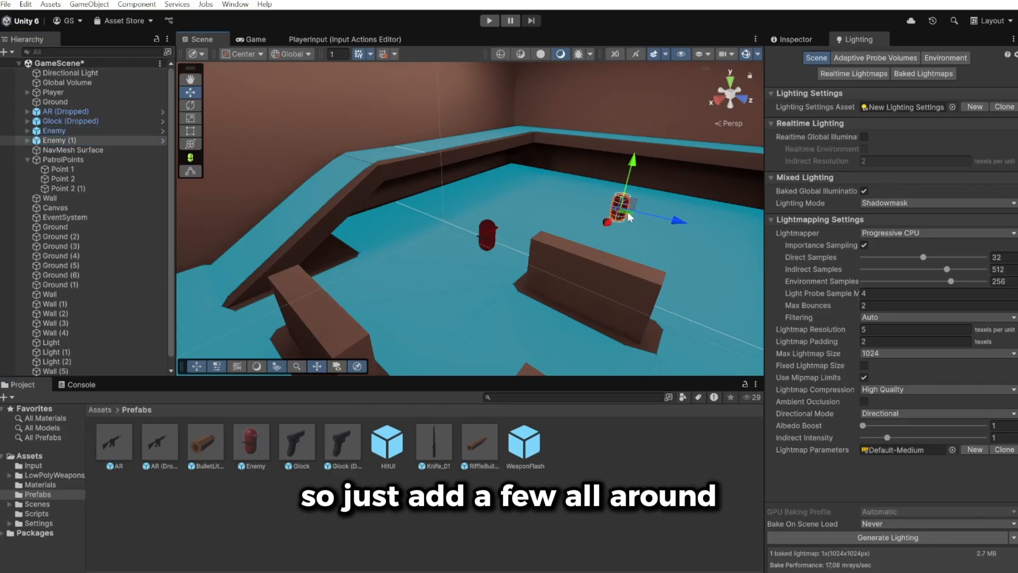
pyautogui.hotkey('ctrl', 'd')
pyautogui.moveTo(628, 217); pyautogui.dragTo(730, 302)
pyautogui.moveTo(465, 279); pyautogui.dragTo(475, 245, button='right')
pyautogui.hotkey('ctrl', 'd')
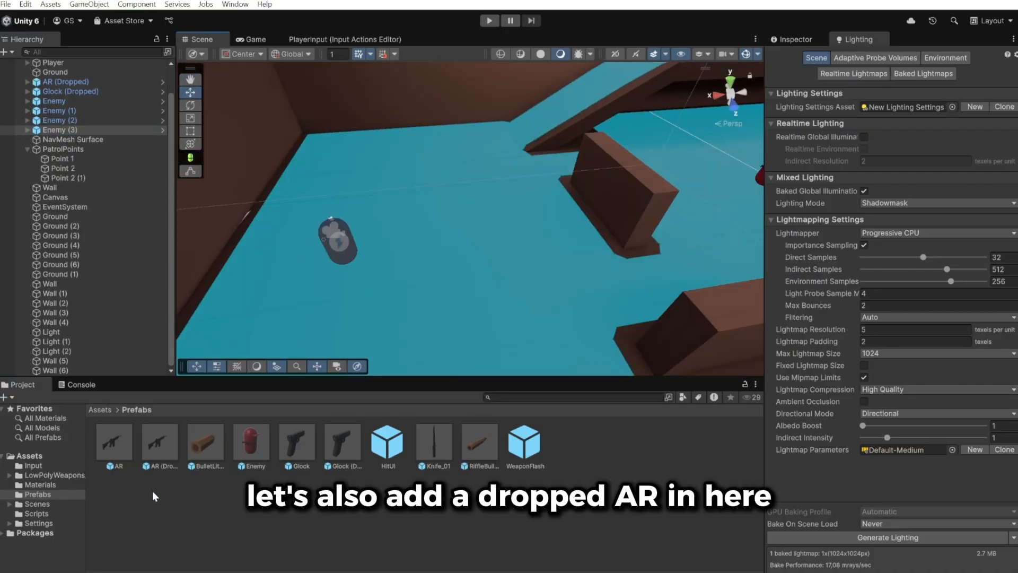
# - Place the dropped AR and dropped Glock prefabs on the floor near the player
pyautogui.moveTo(422, 229); pyautogui.dragTo(424, 230)
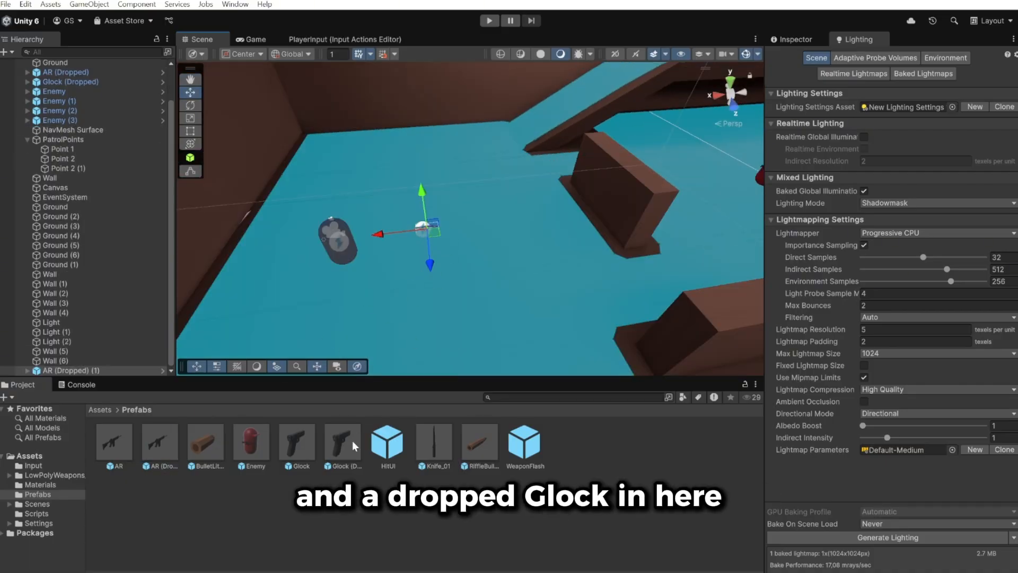
# - Play-test the level by picking up the AR and shooting at the enemies
pyautogui.click(489, 21)
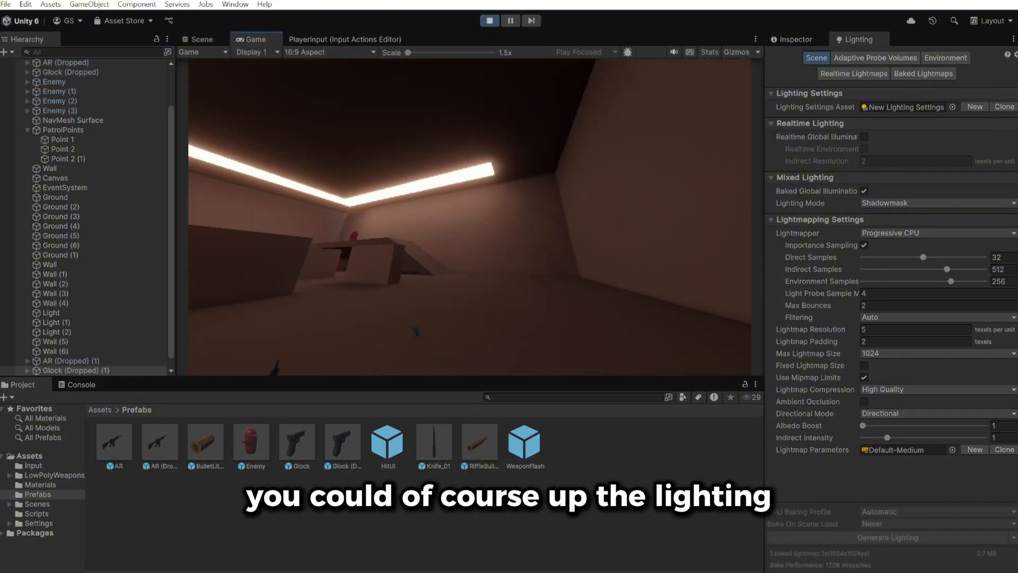
pyautogui.press('w')
pyautogui.press('e')
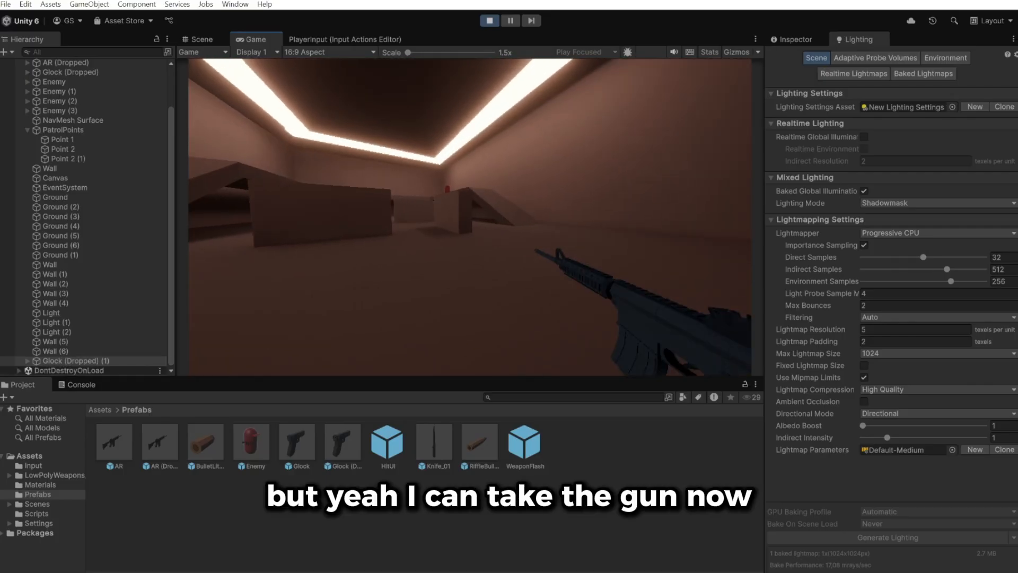
pyautogui.click(470, 217)
pyautogui.click(470, 217)
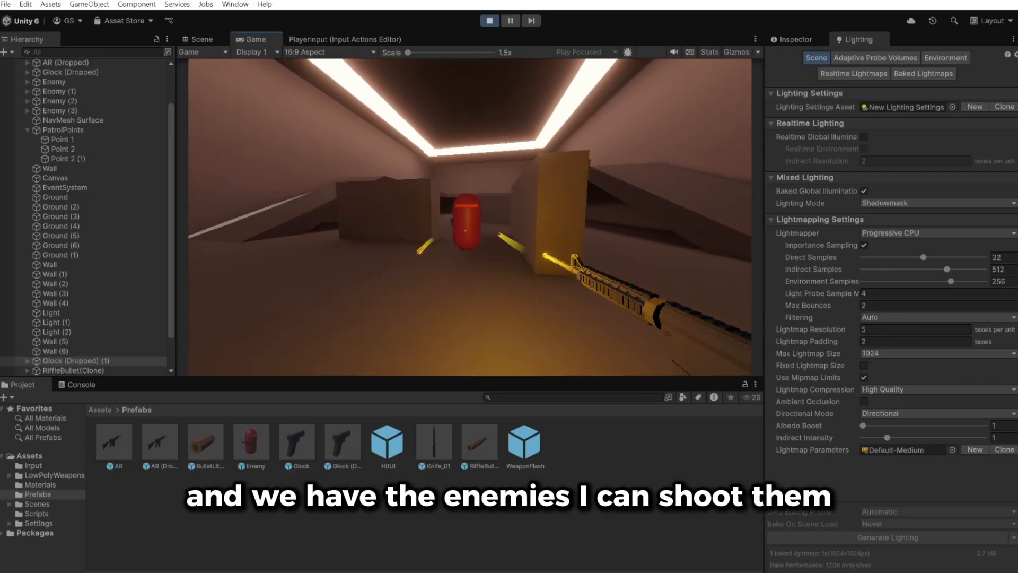
pyautogui.click(470, 217)
pyautogui.press('w')
pyautogui.press('d')
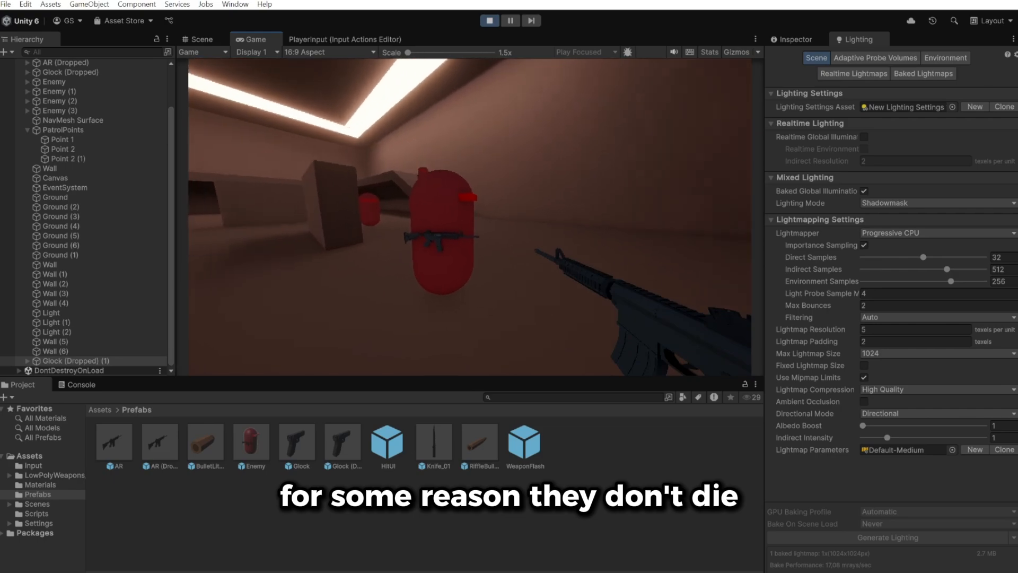
pyautogui.click(470, 217)
pyautogui.click(470, 217)
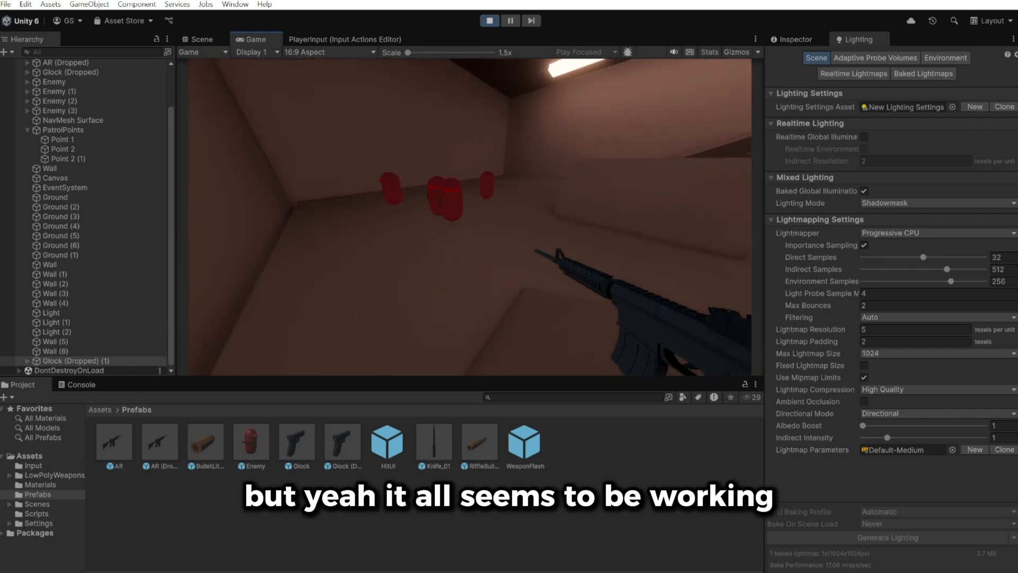
# - Retreat along the raised walkway and down to the floor to check how the enemies chase the player
pyautogui.press('s')
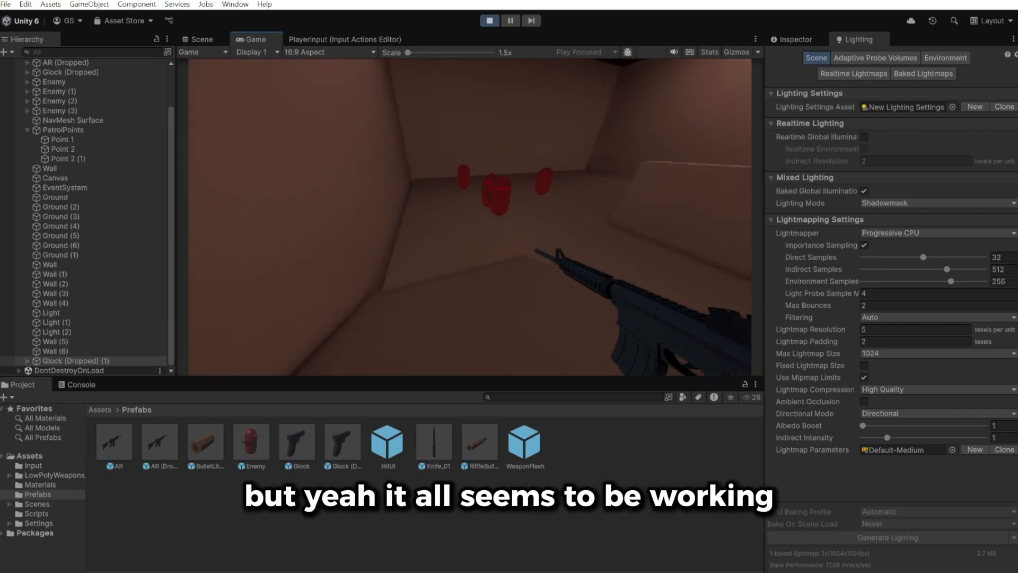
pyautogui.press('s')
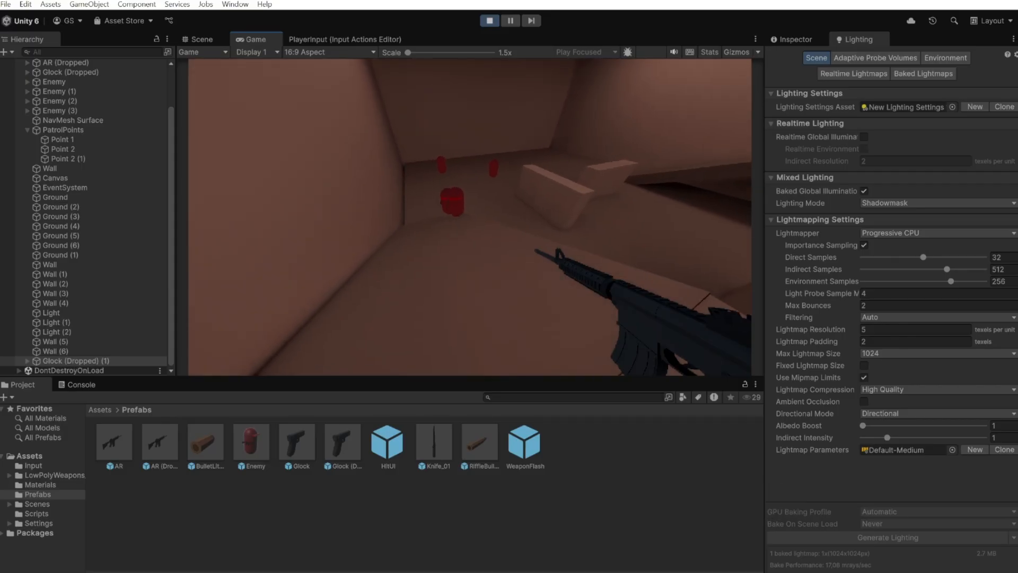
pyautogui.press('d')
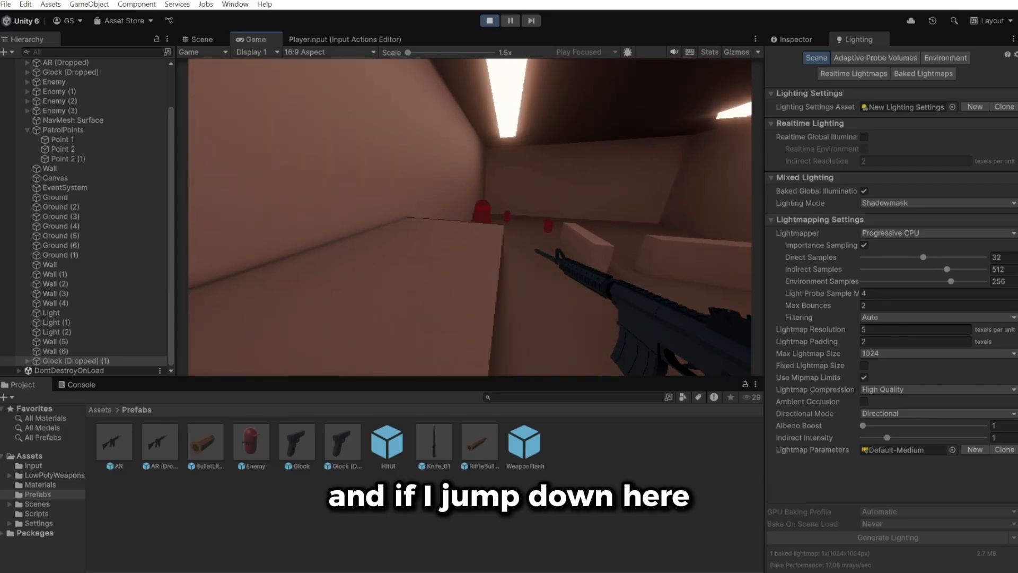
pyautogui.press('s')
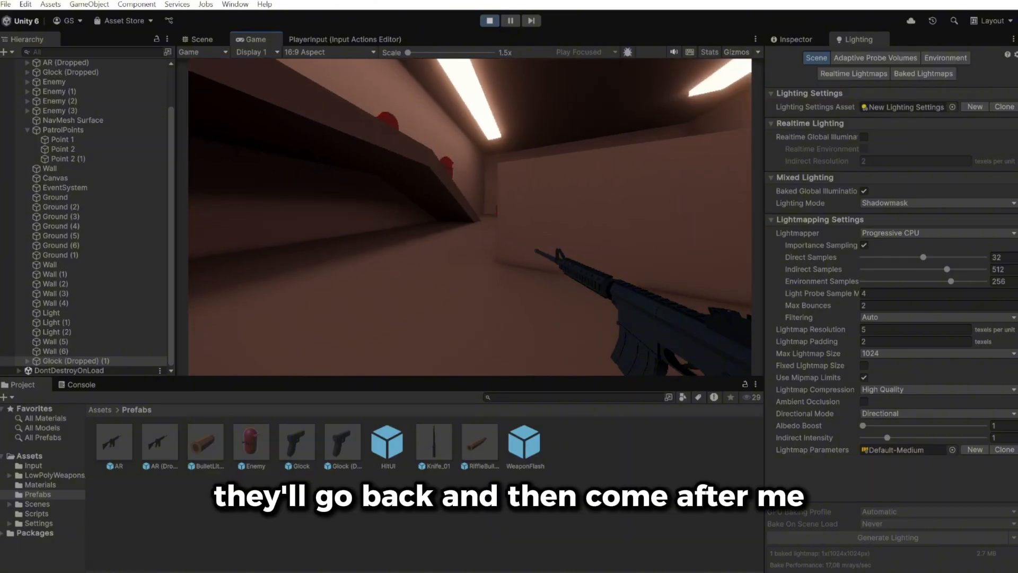
pyautogui.press('s')
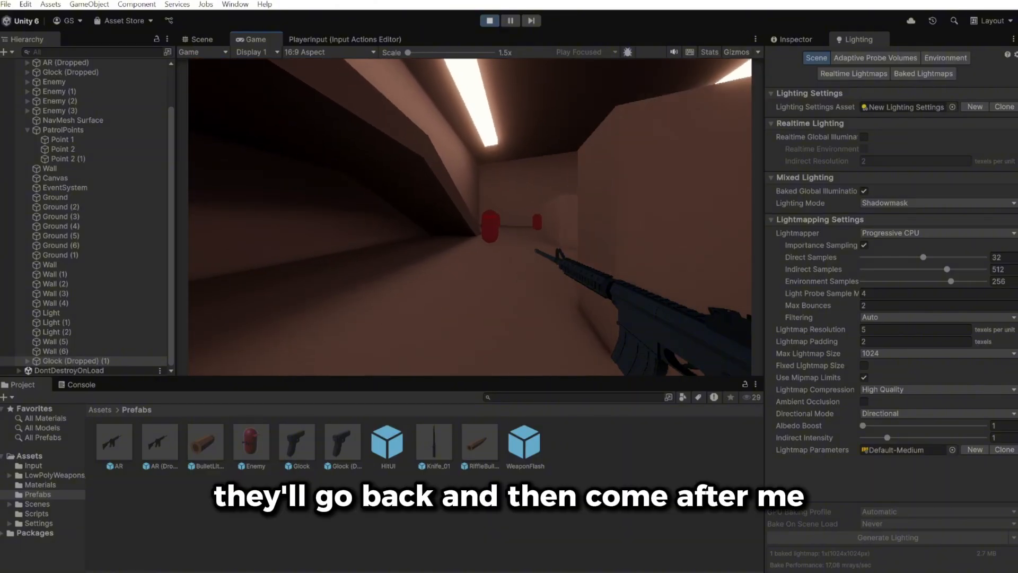